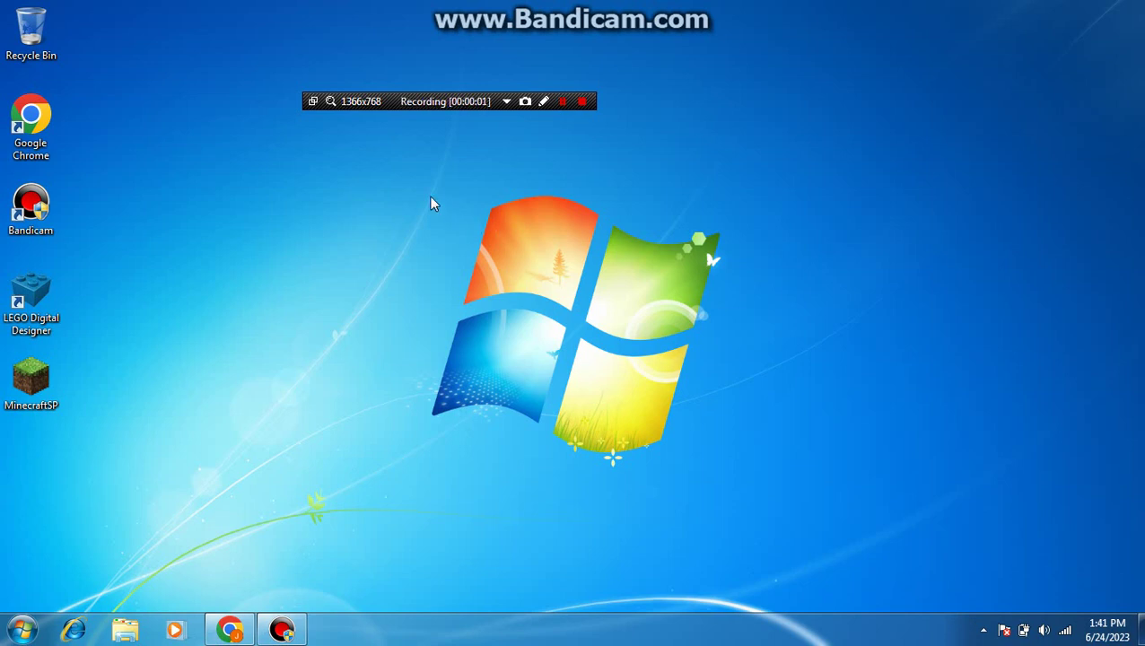
pyautogui.moveTo(411, 187); pyautogui.dragTo(901, 415)
pyautogui.moveTo(381, 222); pyautogui.dragTo(877, 455)
pyautogui.moveTo(581, 370); pyautogui.dragTo(653, 415)
pyautogui.moveTo(350, 183); pyautogui.dragTo(723, 434)
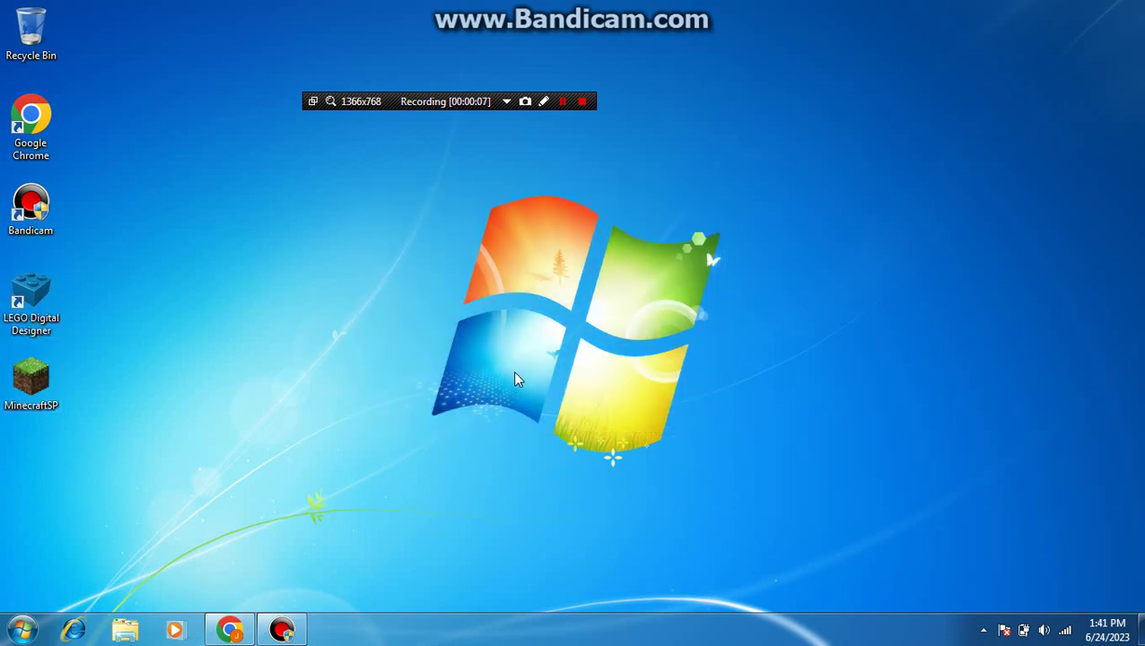
pyautogui.moveTo(117, 169); pyautogui.dragTo(348, 337)
# Run LEGO Digital Designer as administrator and open the balls.lxf model.
pyautogui.click(4, 289)
pyautogui.rightClick(4, 289)
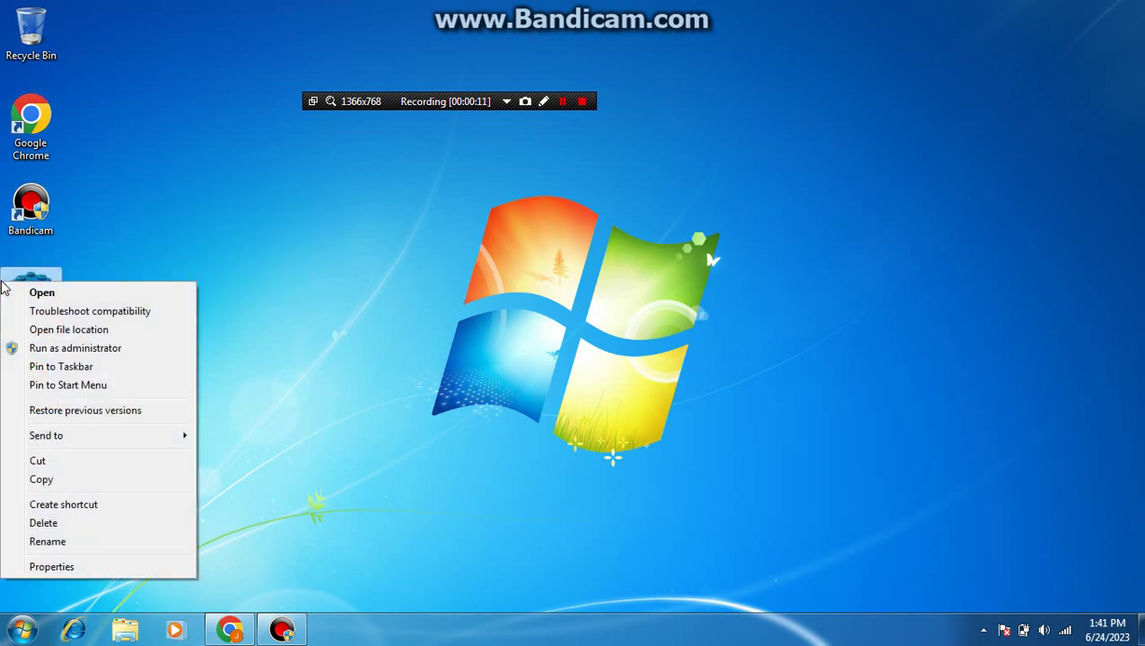
pyautogui.click(65, 351)
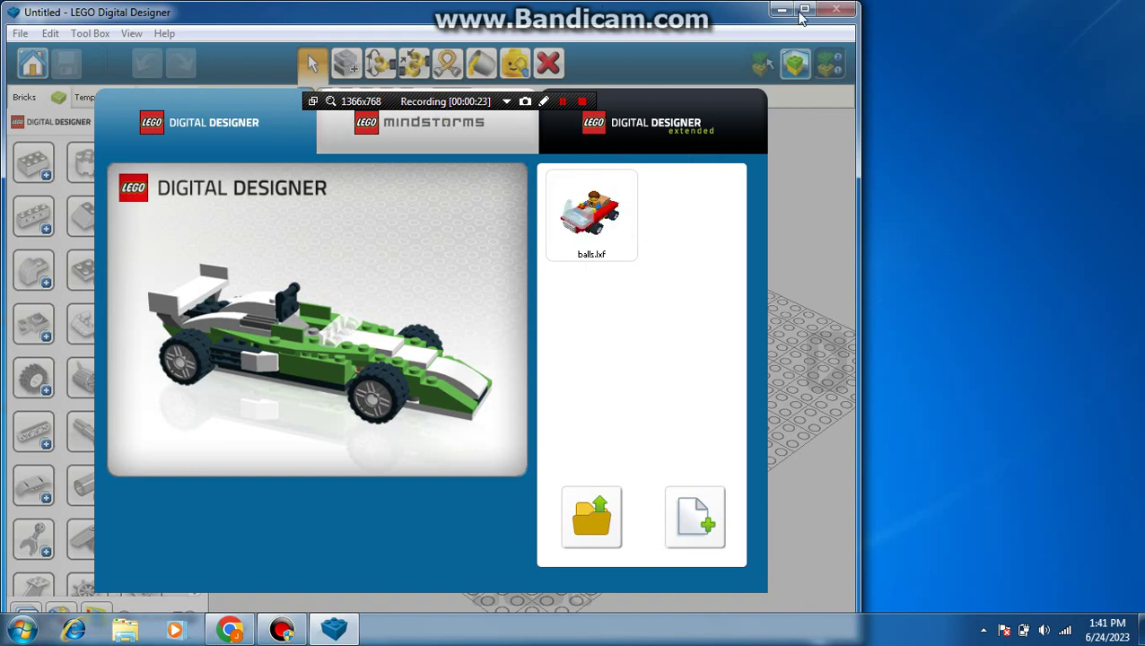
pyautogui.click(583, 228)
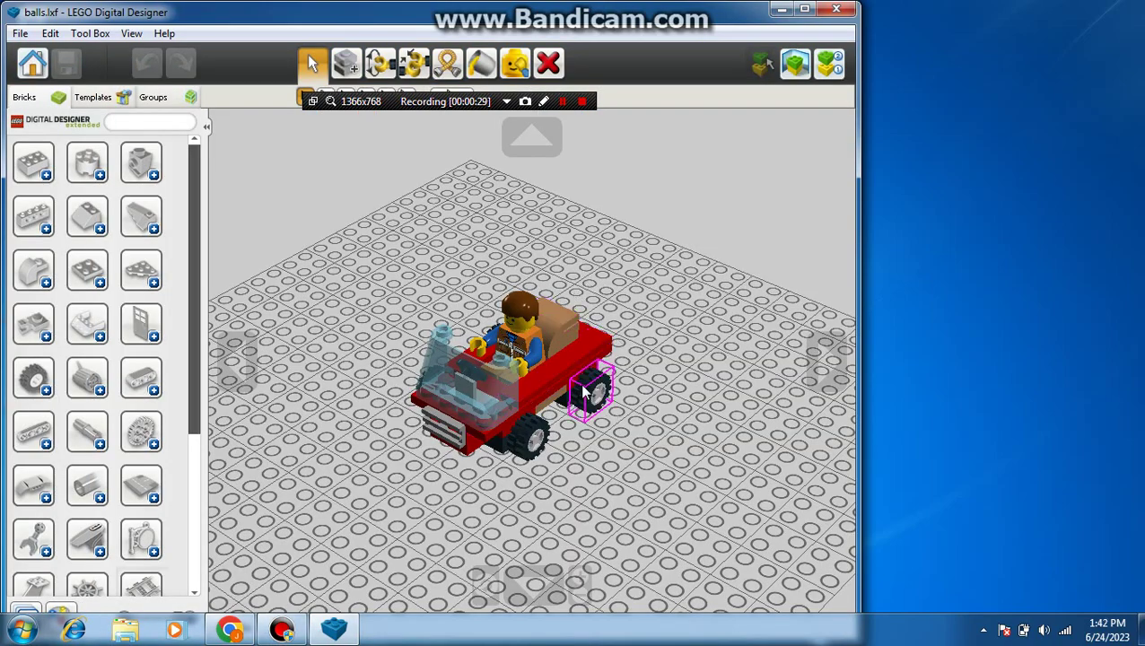
# Place a red Globe piece on the baseplate beside the car's rear wheel.
pyautogui.moveTo(584, 462); pyautogui.dragTo(731, 259, button='right')
pyautogui.scroll(10, 603, 448)
pyautogui.scroll(-8, 590, 446)
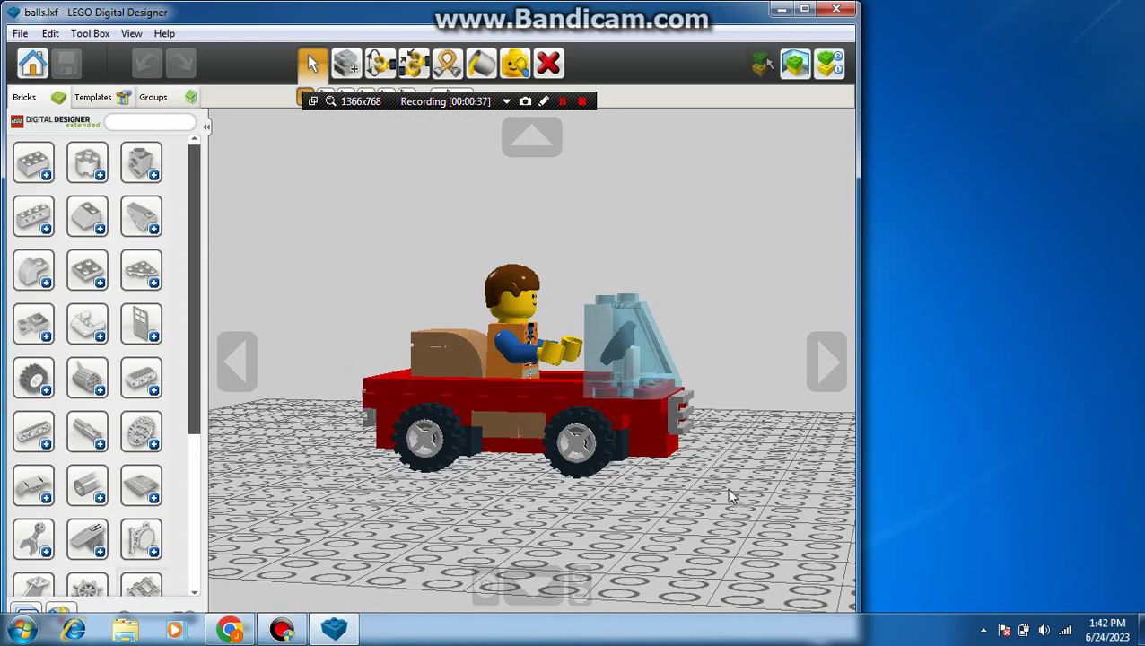
pyautogui.moveTo(726, 488); pyautogui.dragTo(574, 367, button='right')
pyautogui.click(102, 388)
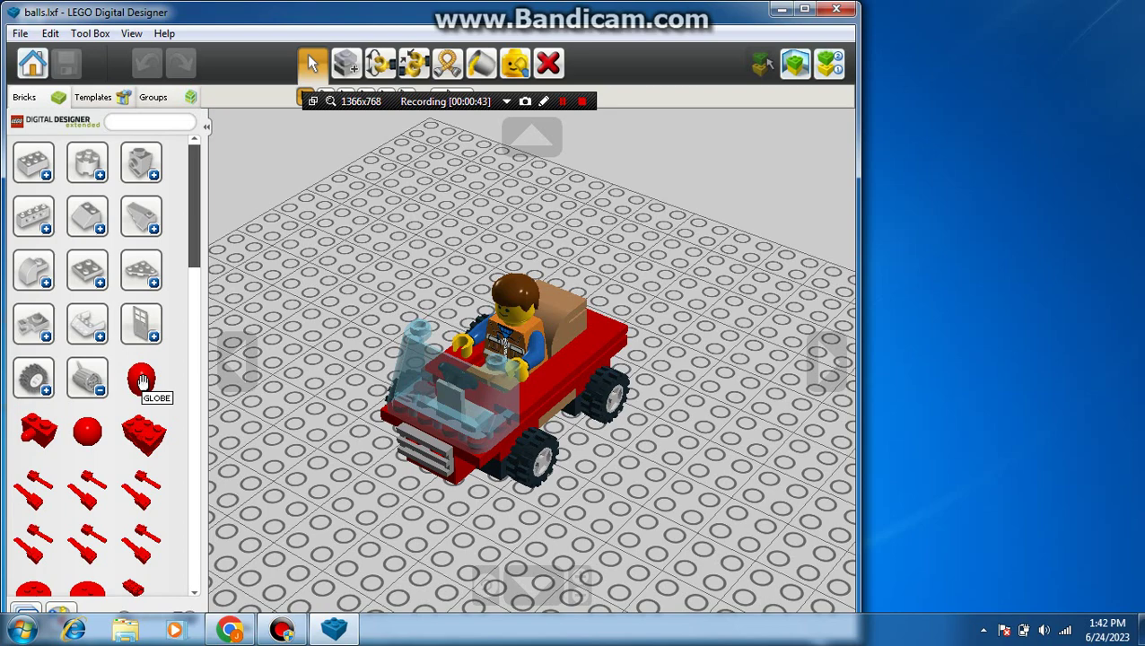
pyautogui.click(141, 381)
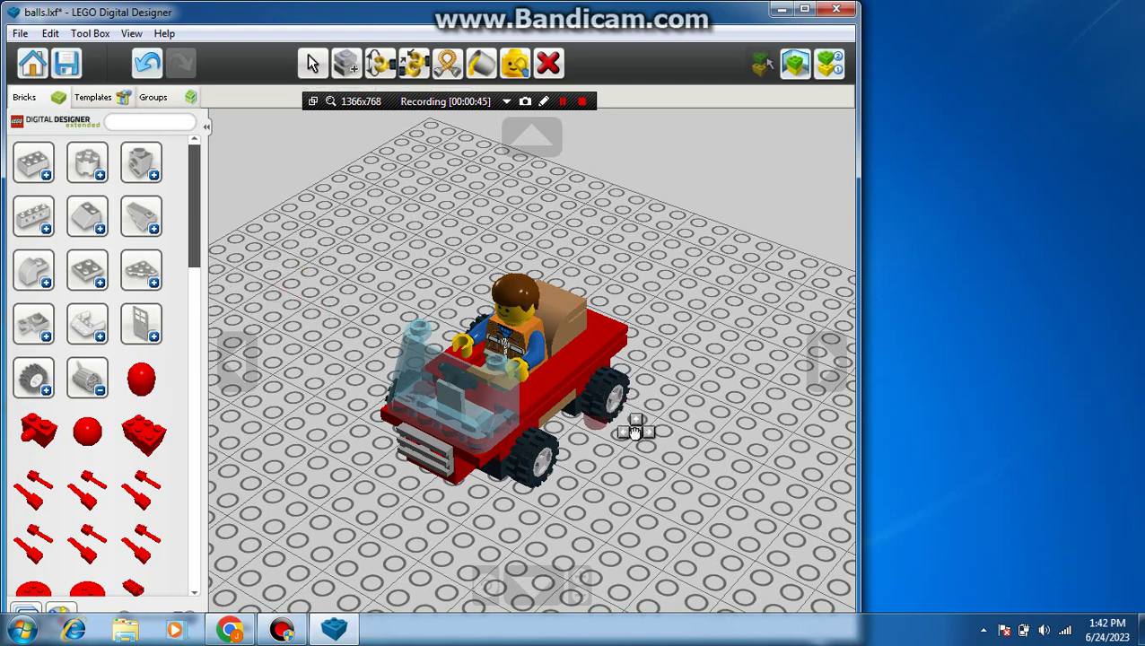
pyautogui.click(634, 430)
pyautogui.click(99, 389)
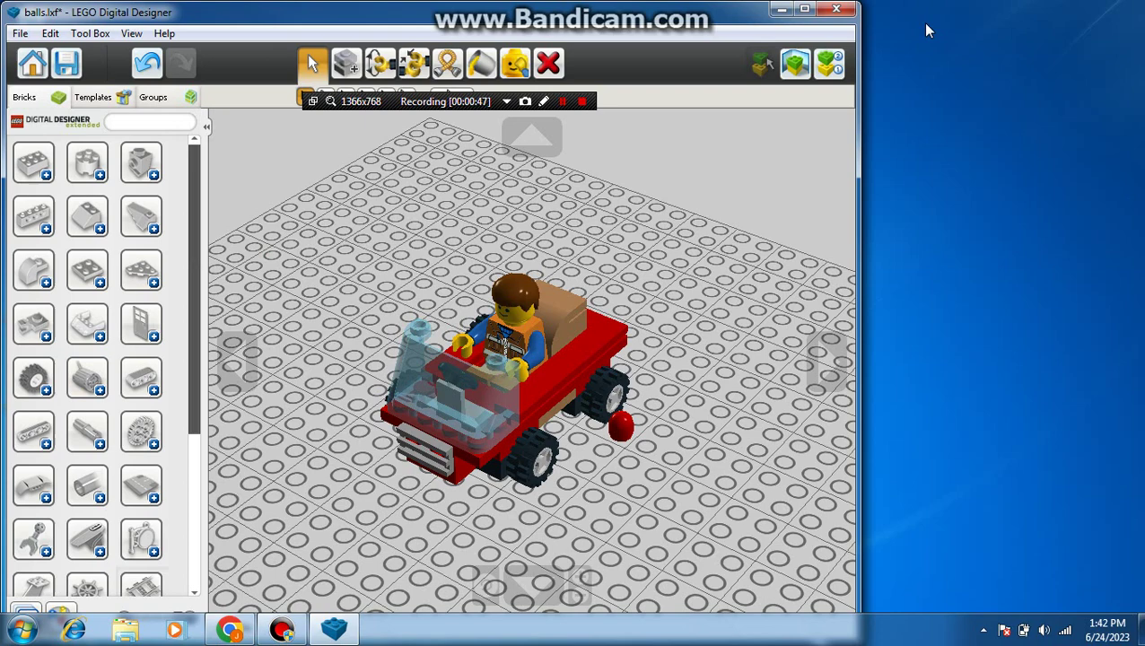
# Close LEGO Digital Designer without saving the changes to balls.lxf.
pyautogui.click(836, 9)
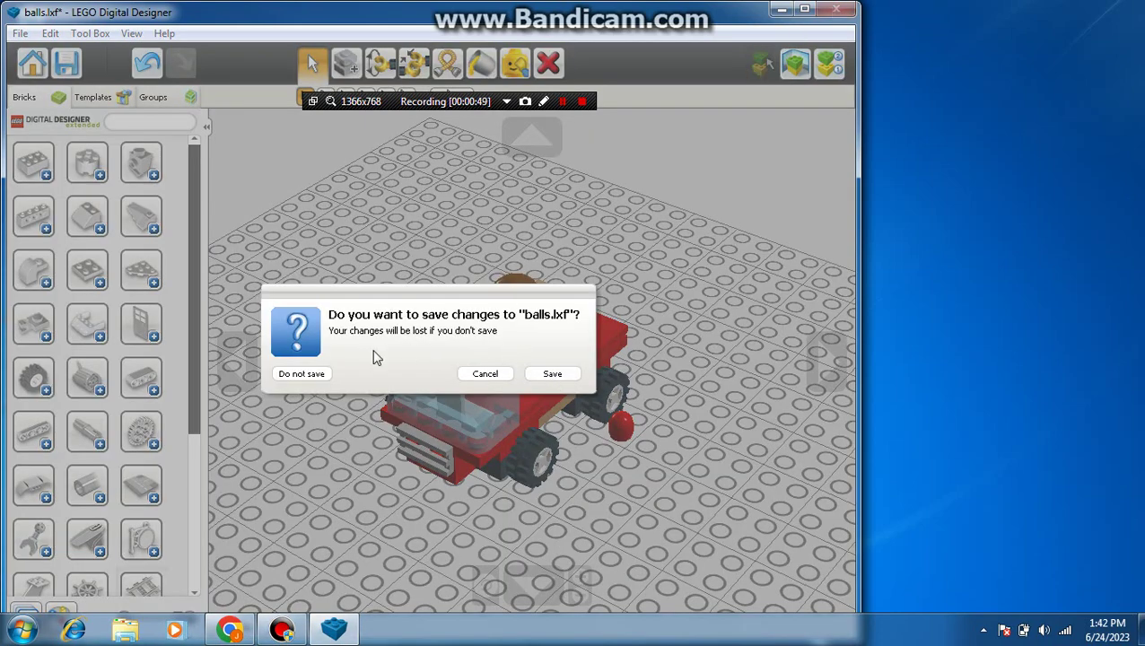
pyautogui.click(303, 375)
pyautogui.moveTo(353, 161); pyautogui.dragTo(679, 436)
pyautogui.moveTo(418, 203); pyautogui.dragTo(751, 428)
# Switch to Windows Explorer and open the Downloads folder.
pyautogui.click(136, 631)
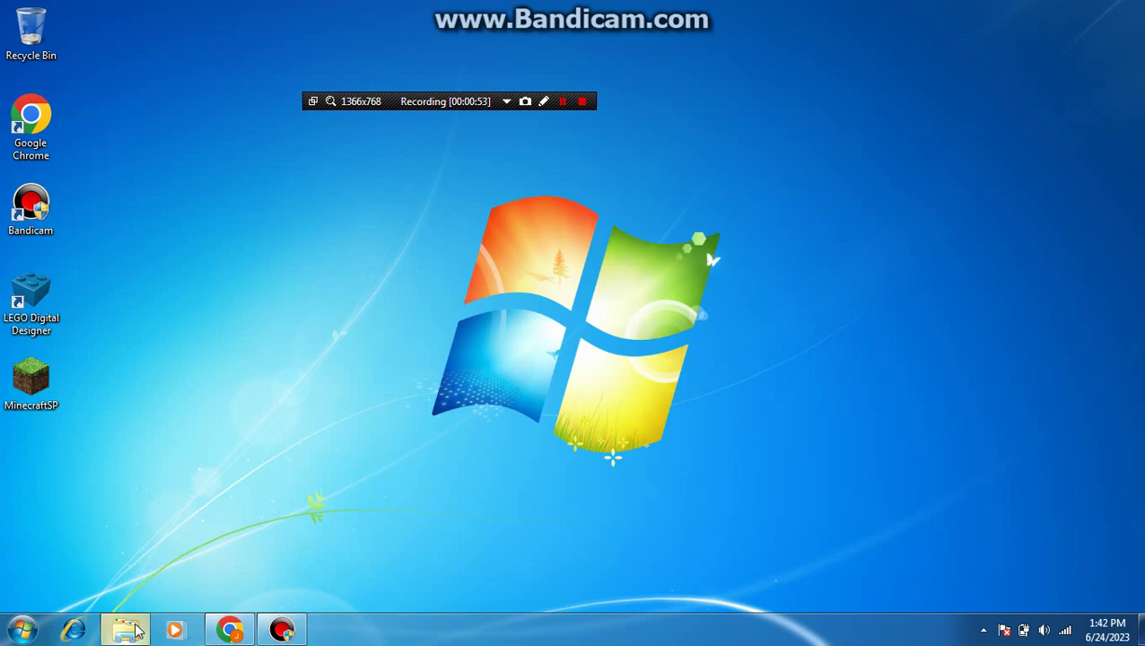
pyautogui.click(332, 135)
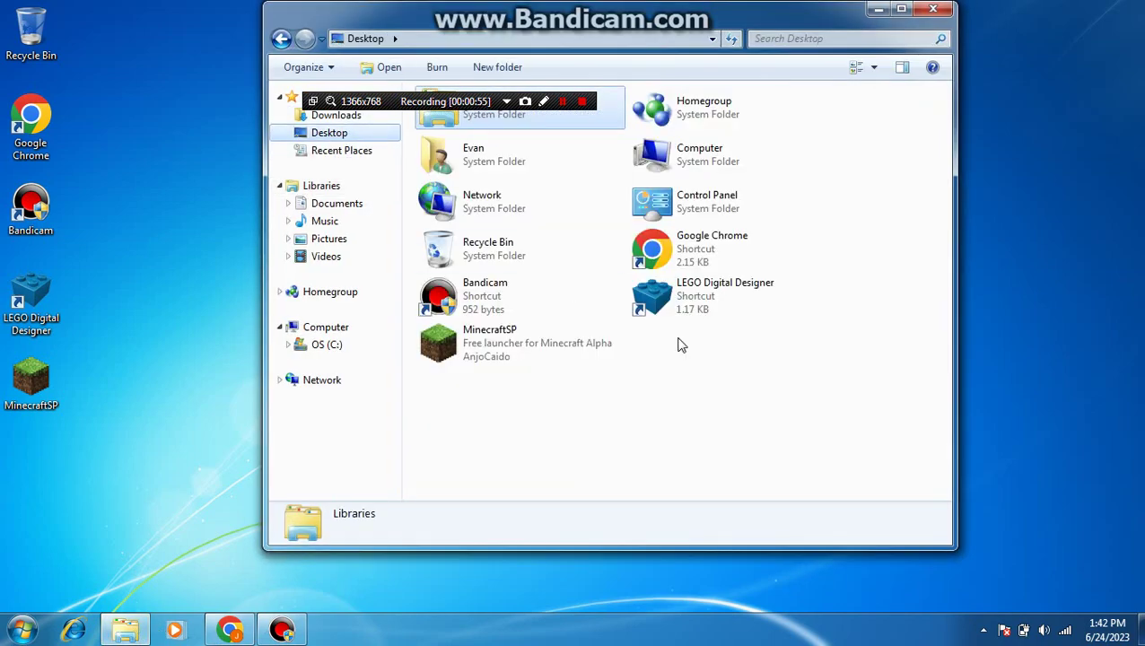
pyautogui.click(333, 115)
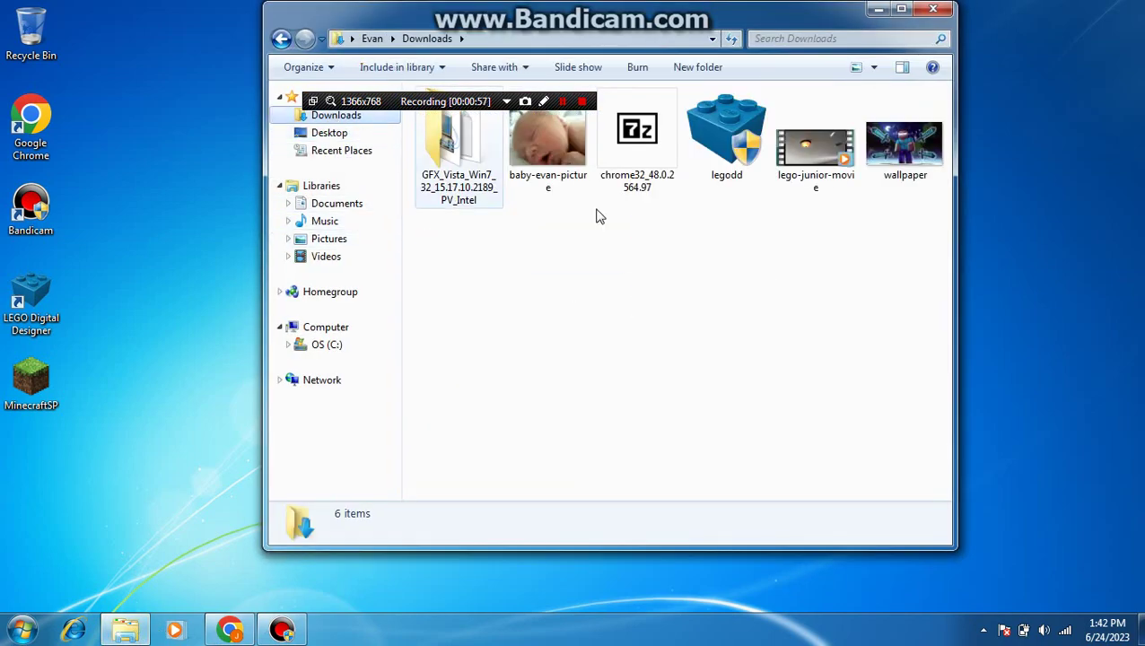
# Run the legodd installer and agree to continue although LEGO Digital Designer is already installed.
pyautogui.moveTo(733, 301); pyautogui.dragTo(722, 179)
pyautogui.moveTo(724, 227); pyautogui.dragTo(741, 319)
pyautogui.rightClick(727, 153)
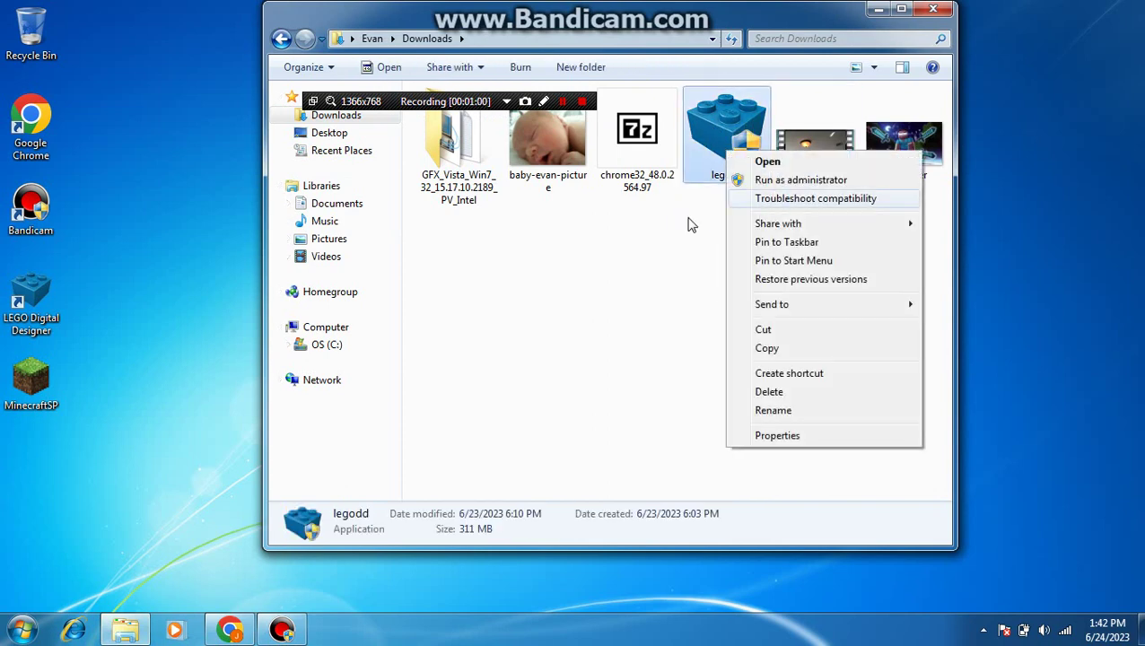
pyautogui.click(686, 214)
pyautogui.doubleClick(709, 166)
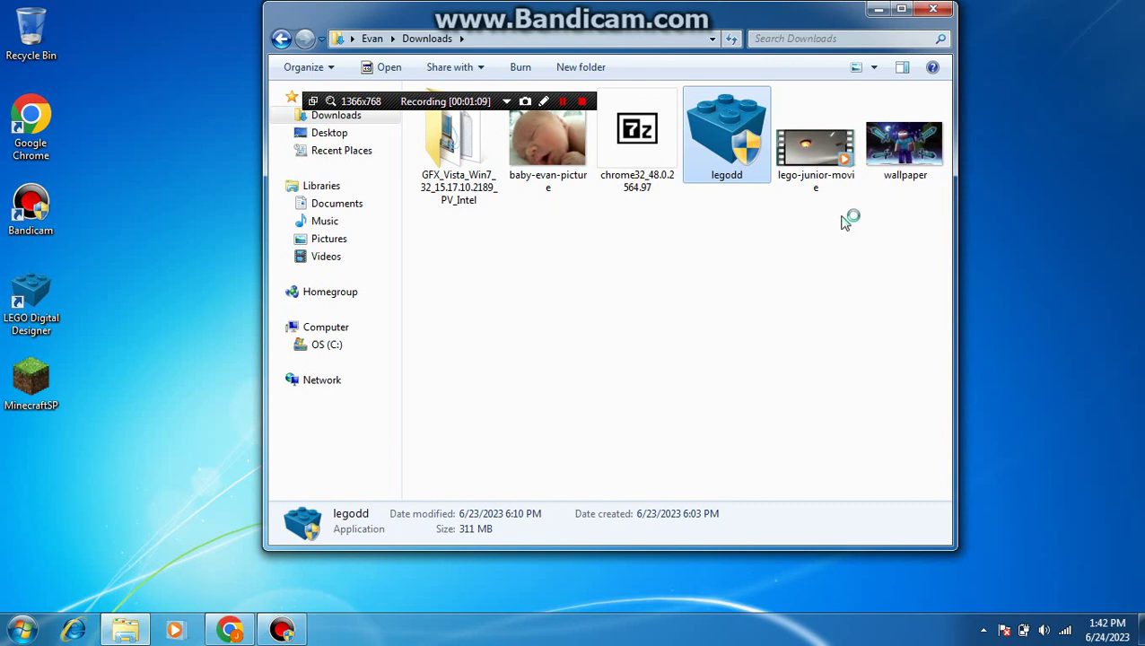
pyautogui.moveTo(132, 637)
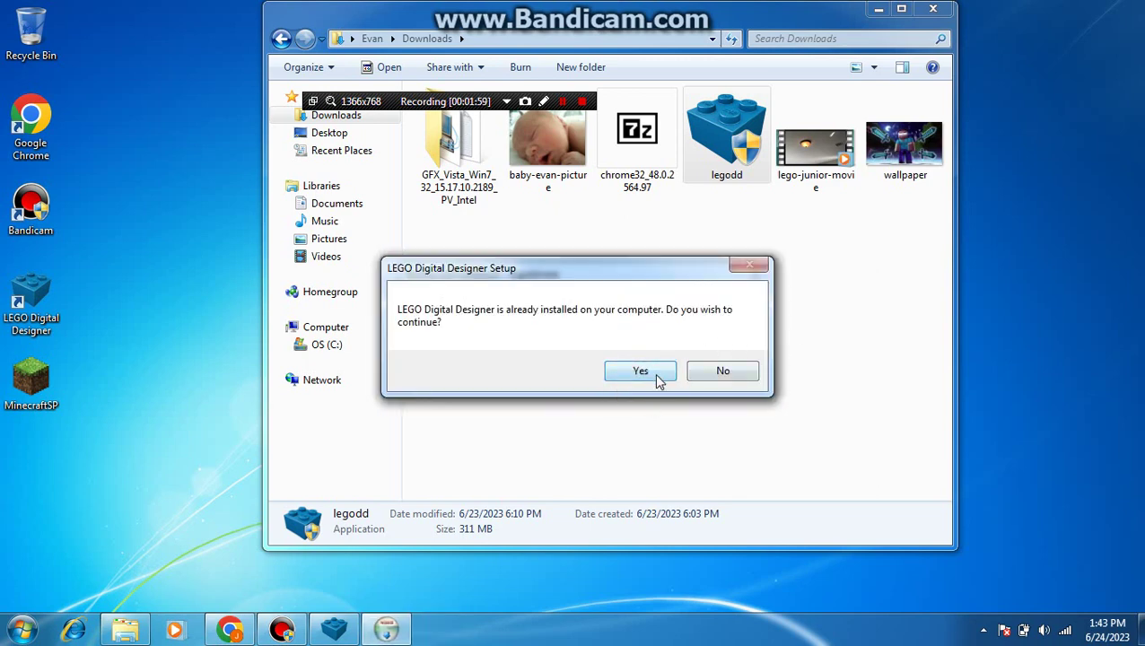
pyautogui.click(640, 372)
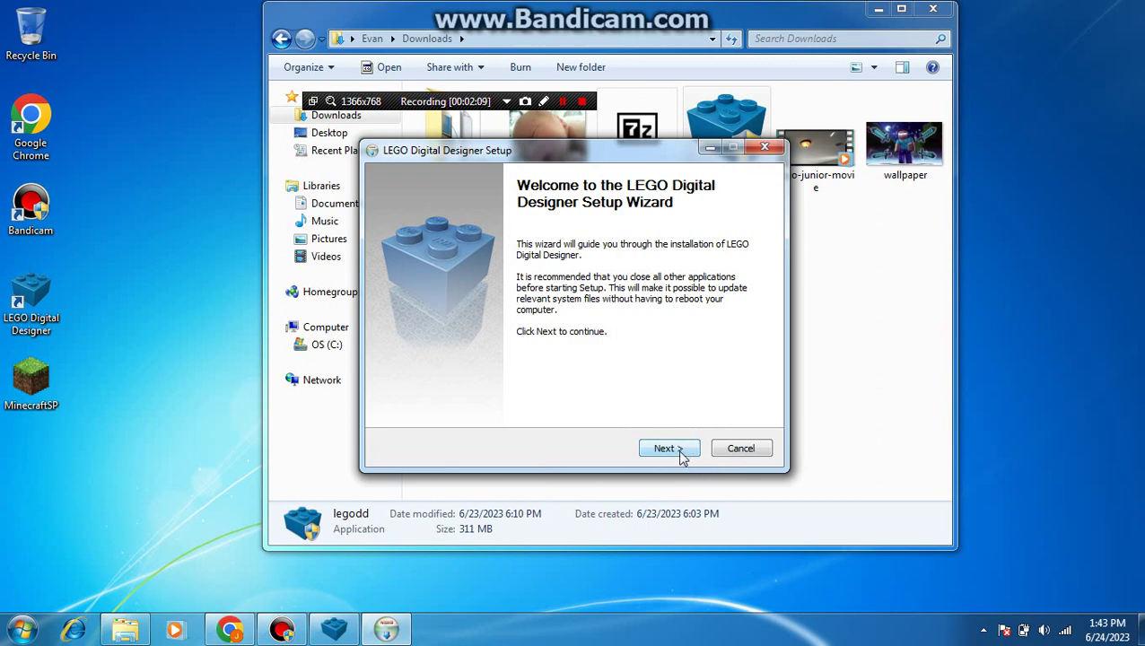
# Quit the LEGO Digital Designer setup wizard and close the Downloads window.
pyautogui.click(745, 453)
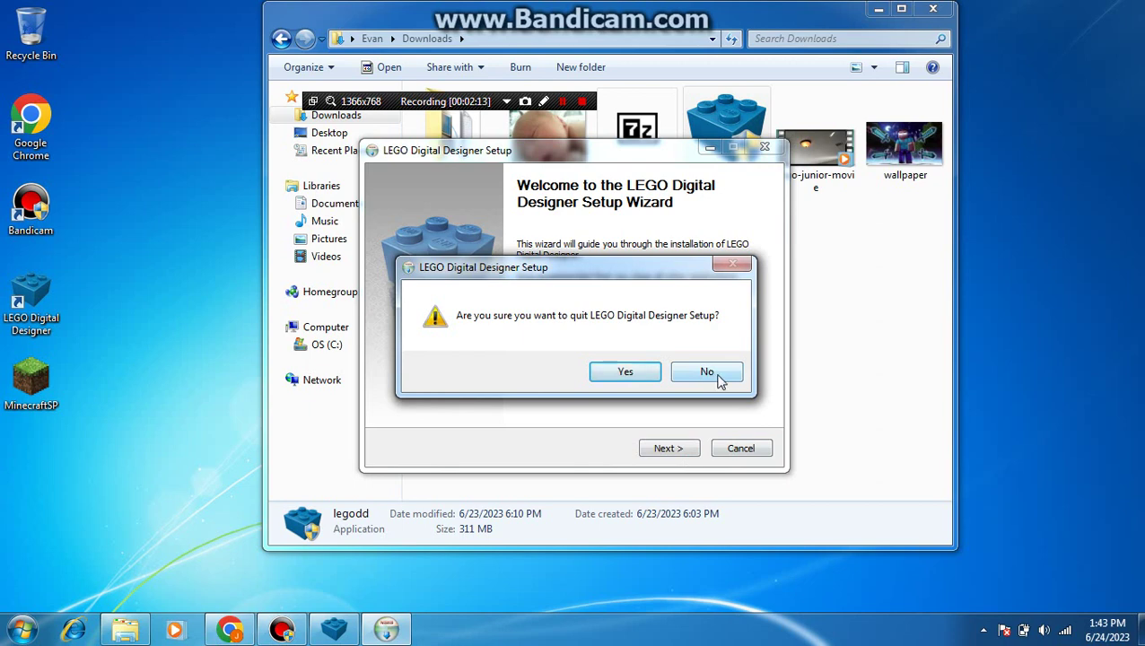
pyautogui.click(720, 381)
pyautogui.click(734, 451)
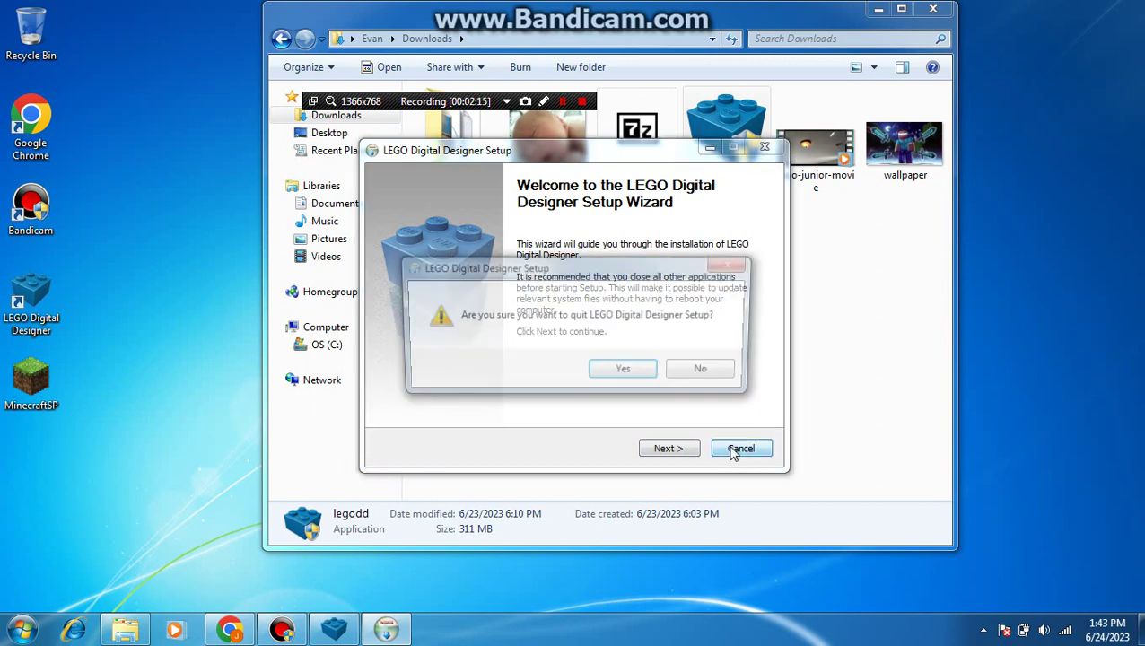
pyautogui.click(618, 371)
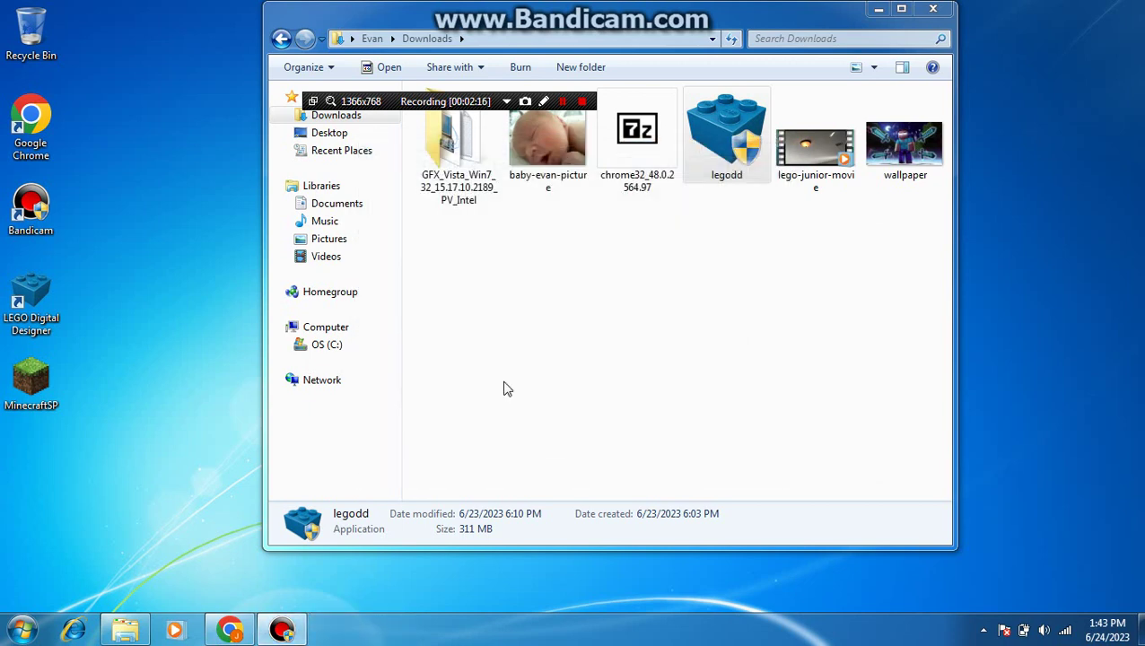
pyautogui.click(752, 276)
pyautogui.click(933, 8)
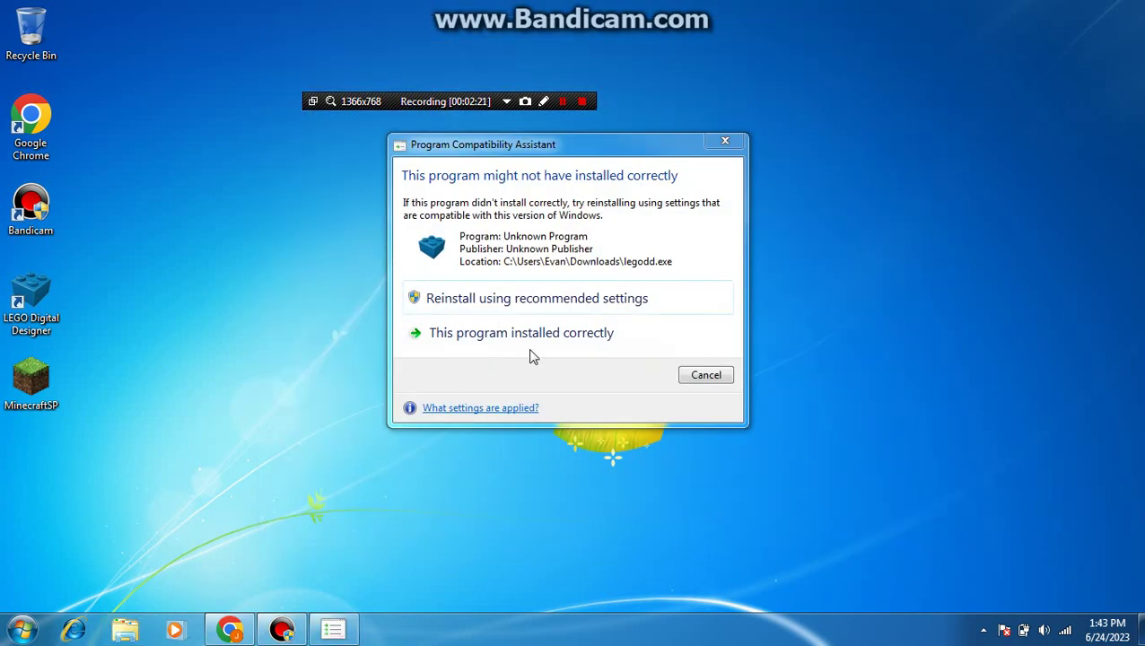
# View the installed programs in Control Panel, close it, and answer the compatibility assistant that the program installed correctly.
pyautogui.press('super')
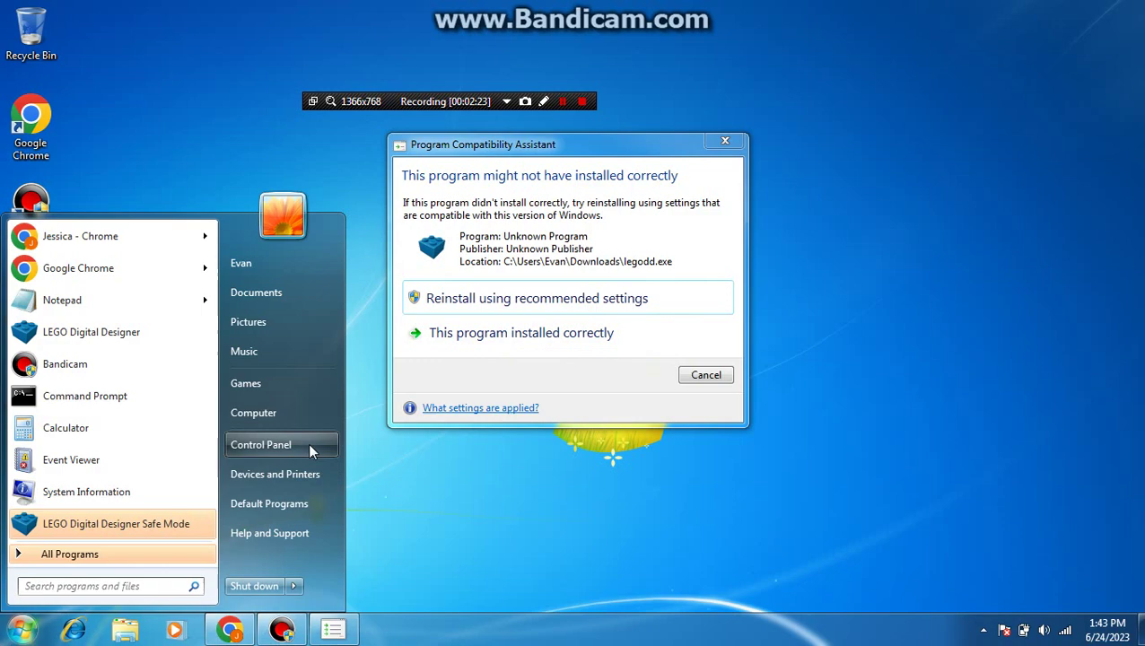
pyautogui.click(309, 445)
pyautogui.click(395, 437)
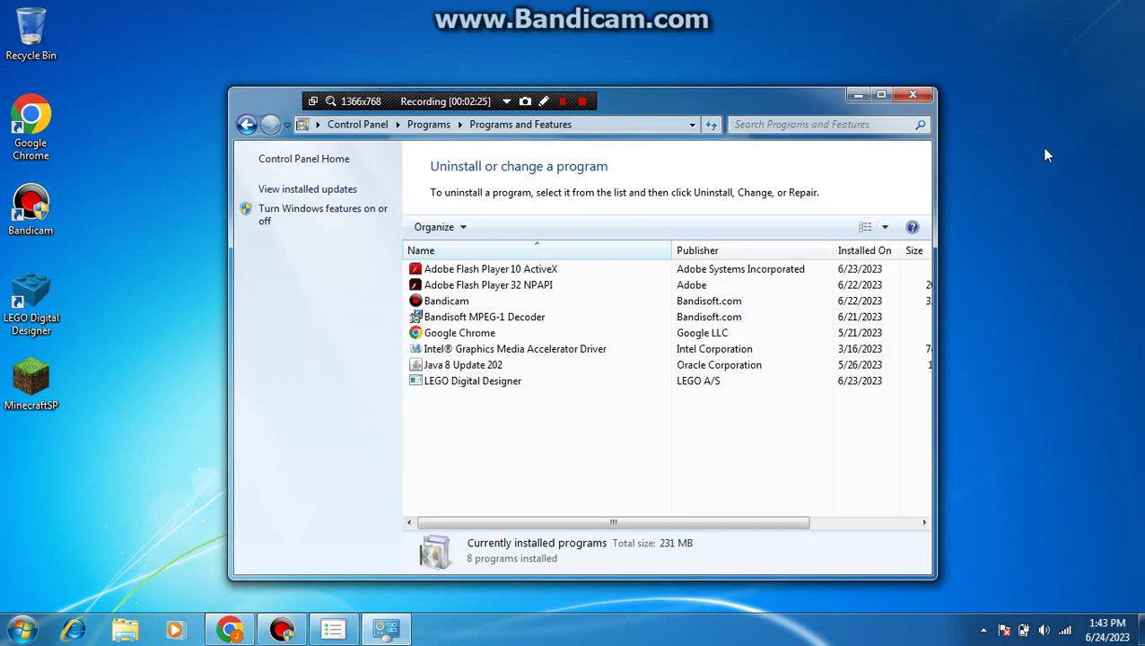
pyautogui.click(912, 95)
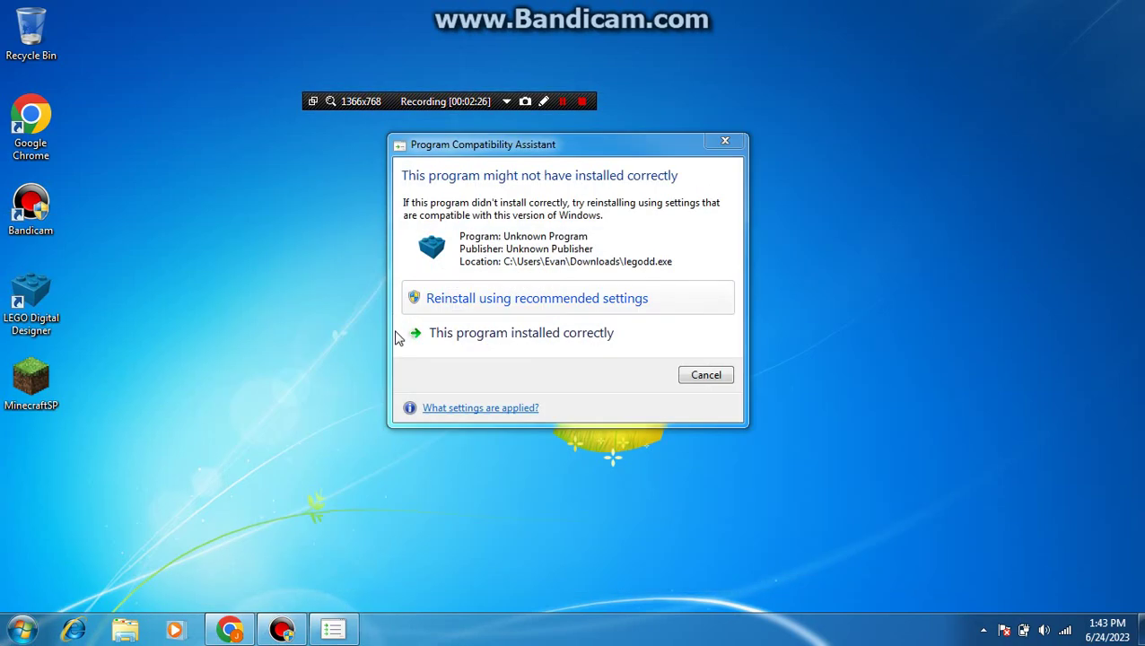
pyautogui.click(516, 335)
# Launch LEGO Digital Designer from the desktop and open balls.lxf to inspect the car model.
pyautogui.doubleClick(3, 303)
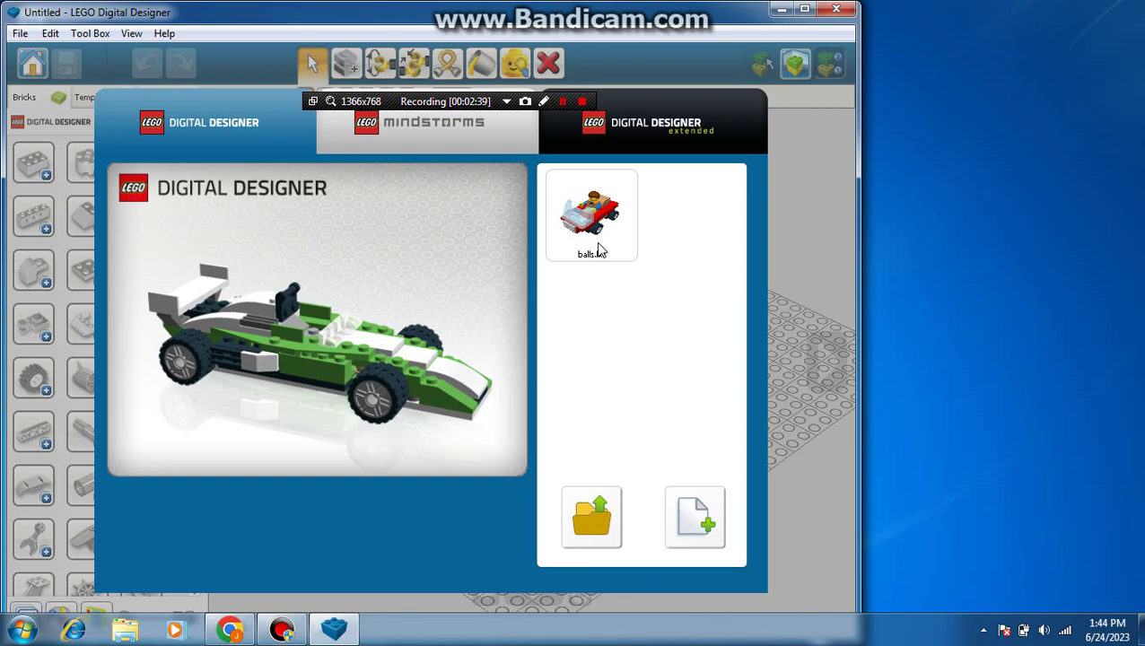
pyautogui.click(600, 251)
pyautogui.moveTo(466, 474); pyautogui.dragTo(631, 453, button='right')
pyautogui.scroll(4, 632, 453)
pyautogui.moveTo(713, 286); pyautogui.dragTo(619, 306, button='right')
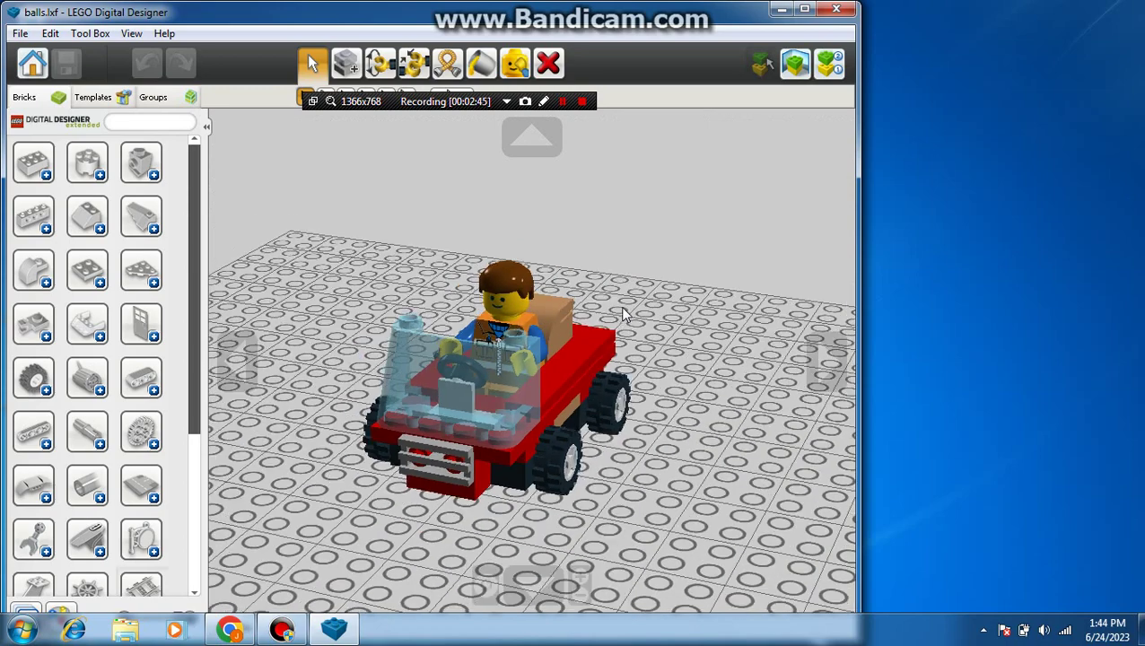
pyautogui.scroll(-3, 623, 313)
# Return to the welcome screen, reopen balls.lxf, and briefly view the door and window bricks.
pyautogui.click(32, 64)
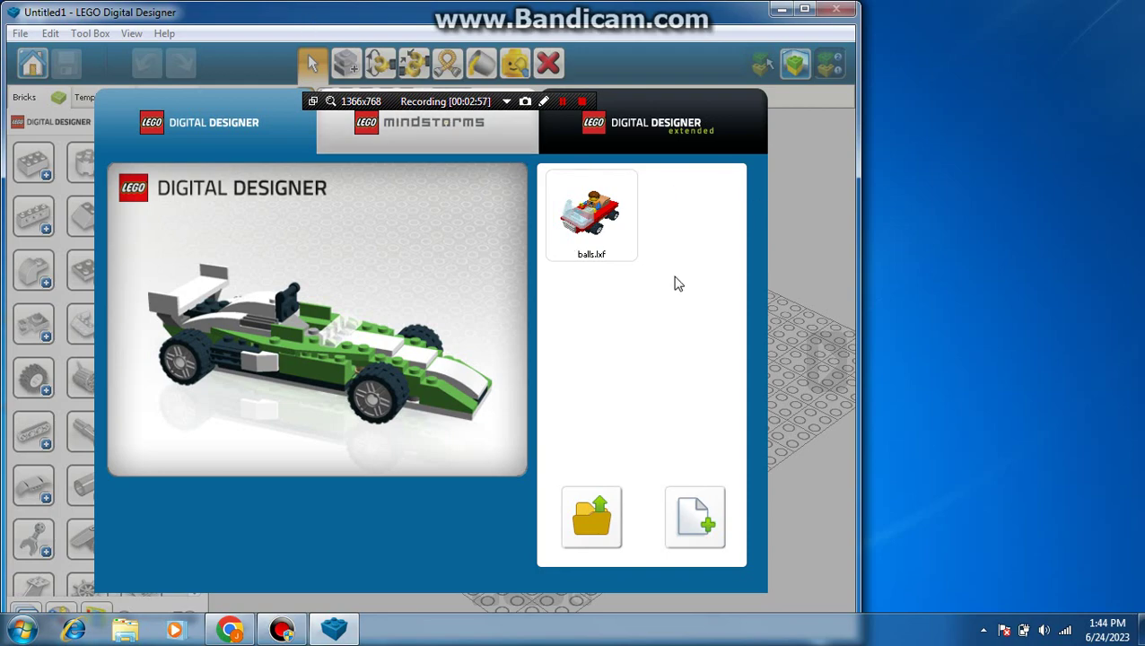
pyautogui.click(591, 255)
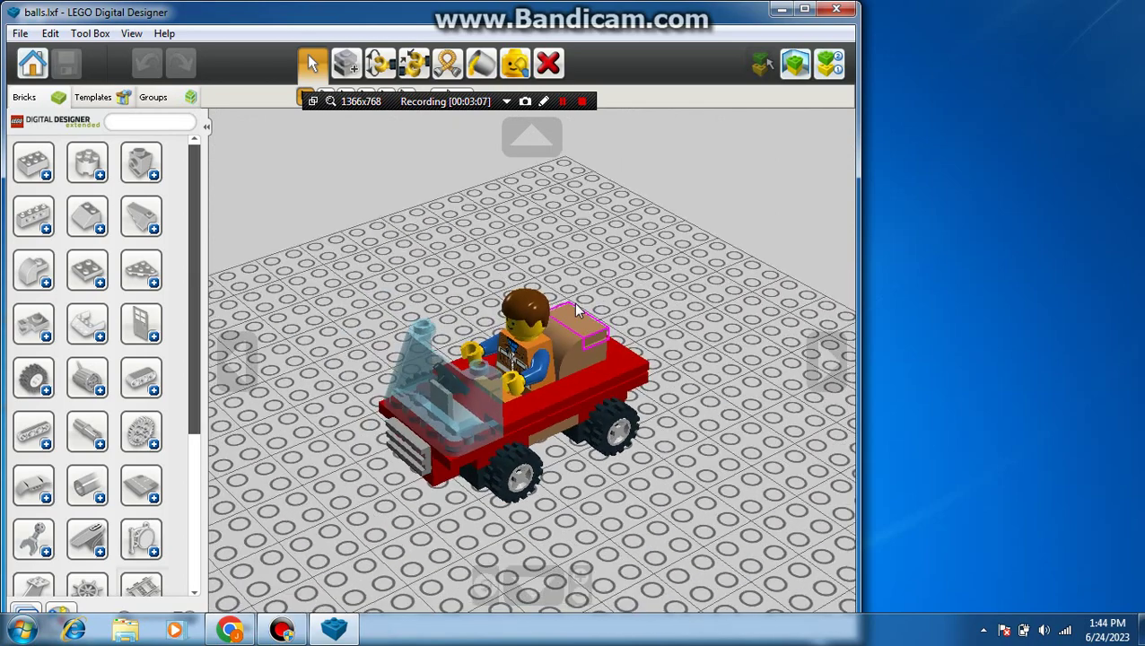
pyautogui.click(141, 322)
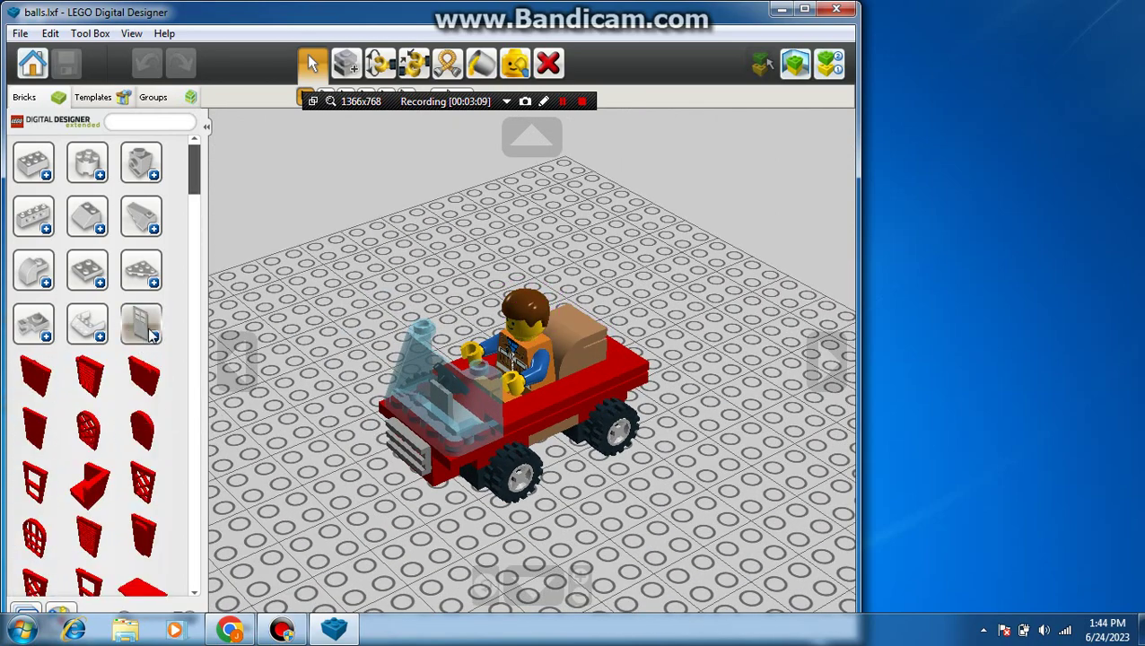
pyautogui.click(146, 327)
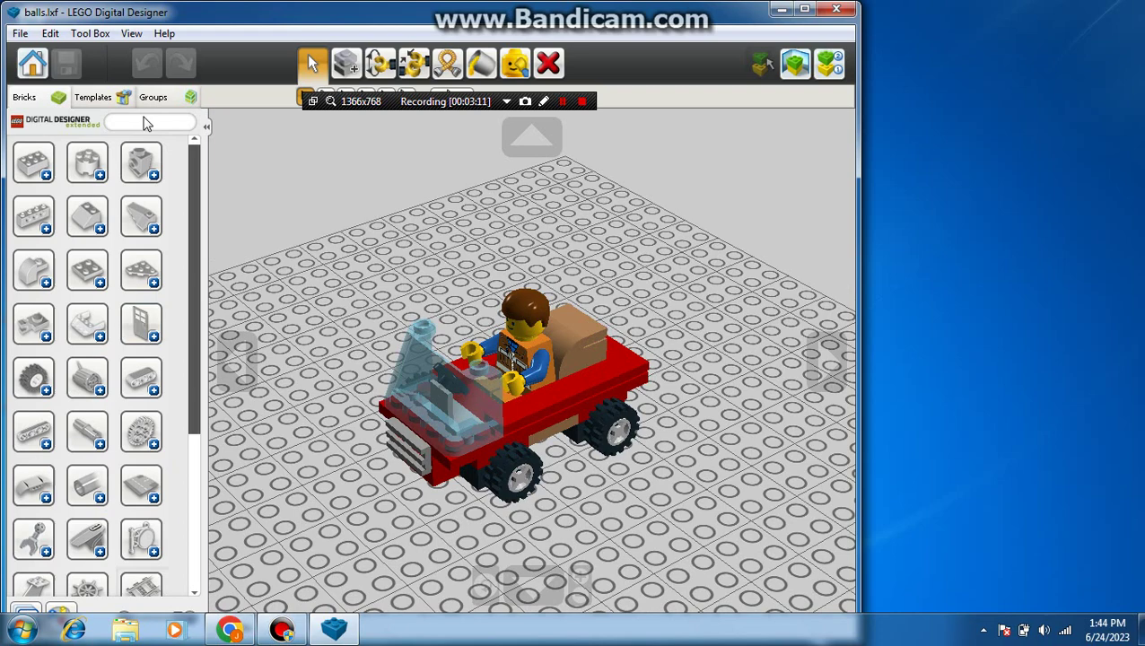
# Filter the bricks by "tile" and place a red Flat Tile 1x2 on the baseplate in front of the car.
pyautogui.write('tile')
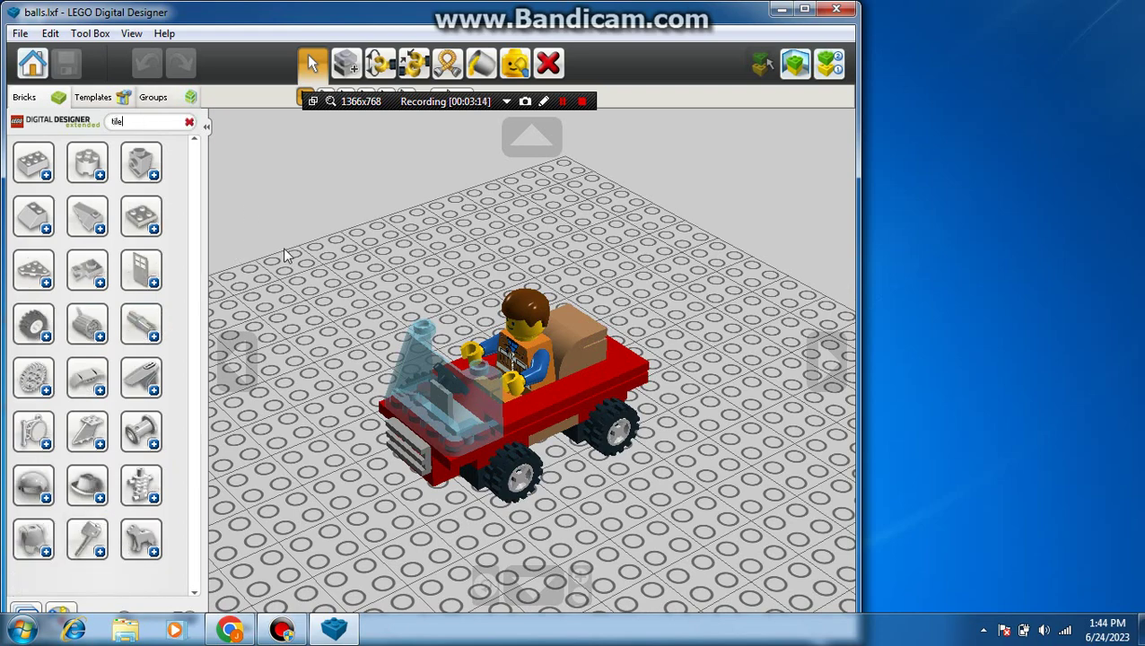
pyautogui.click(141, 215)
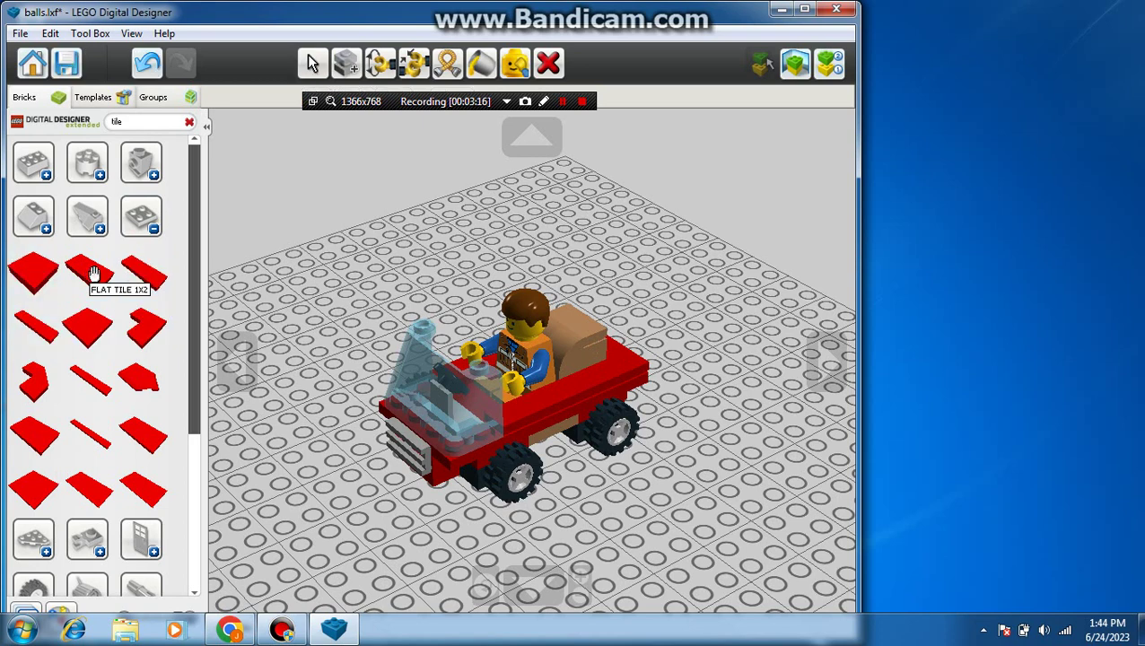
pyautogui.click(93, 273)
pyautogui.click(316, 314)
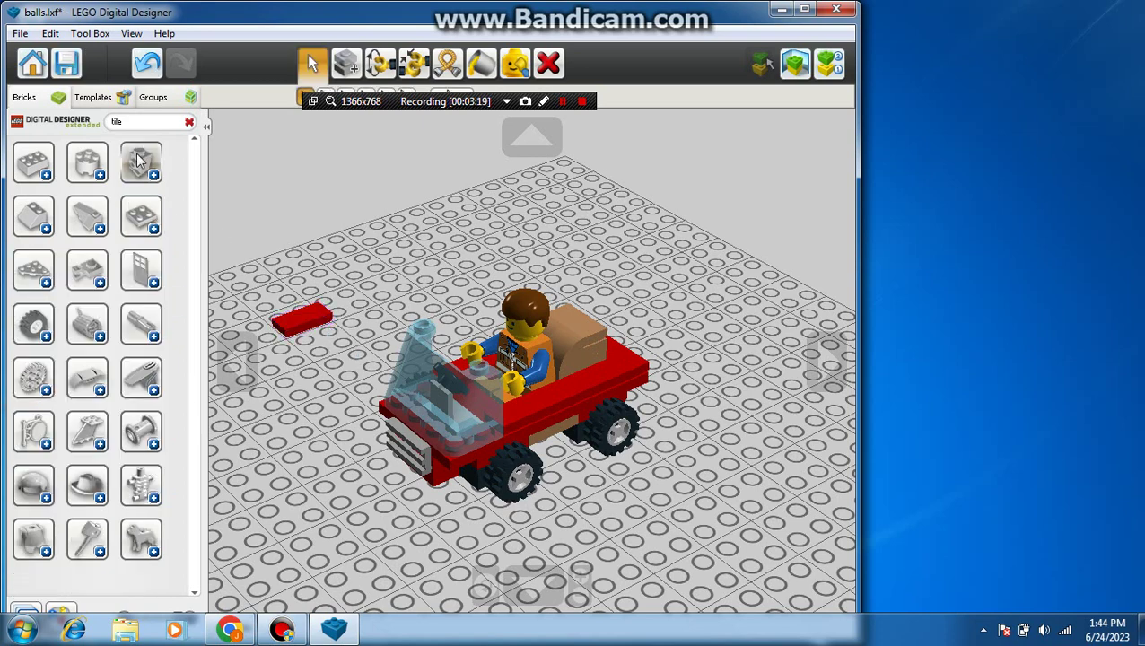
# Place a red 1x2 single-groove profile brick beside the flat tile, and clear the brick search.
pyautogui.click(29, 160)
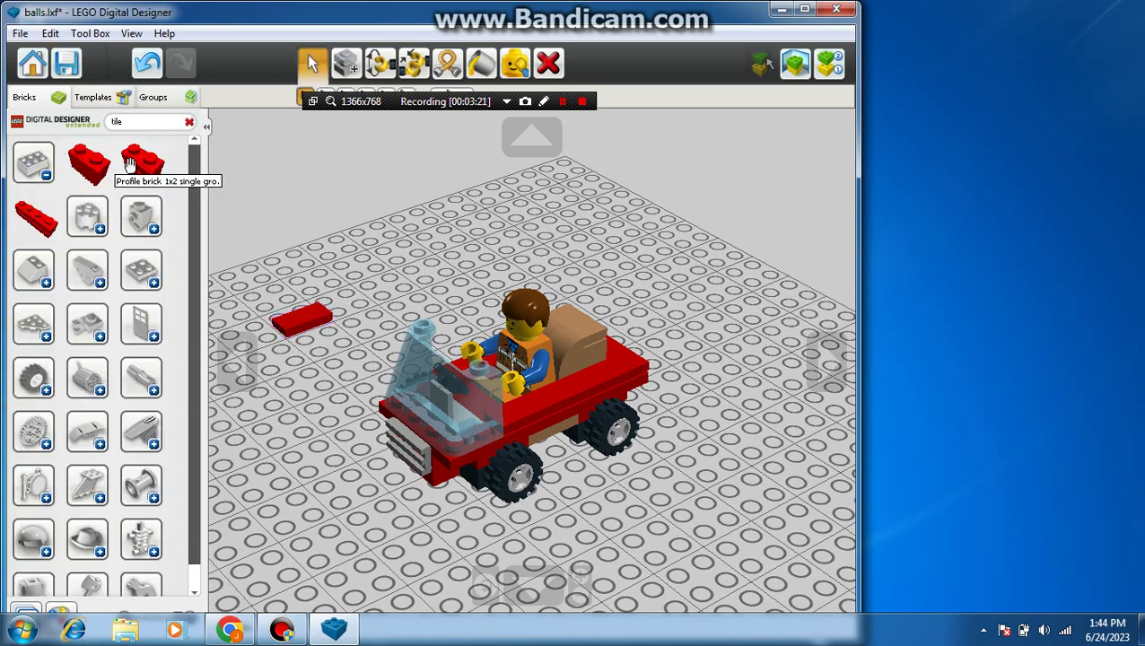
pyautogui.click(130, 161)
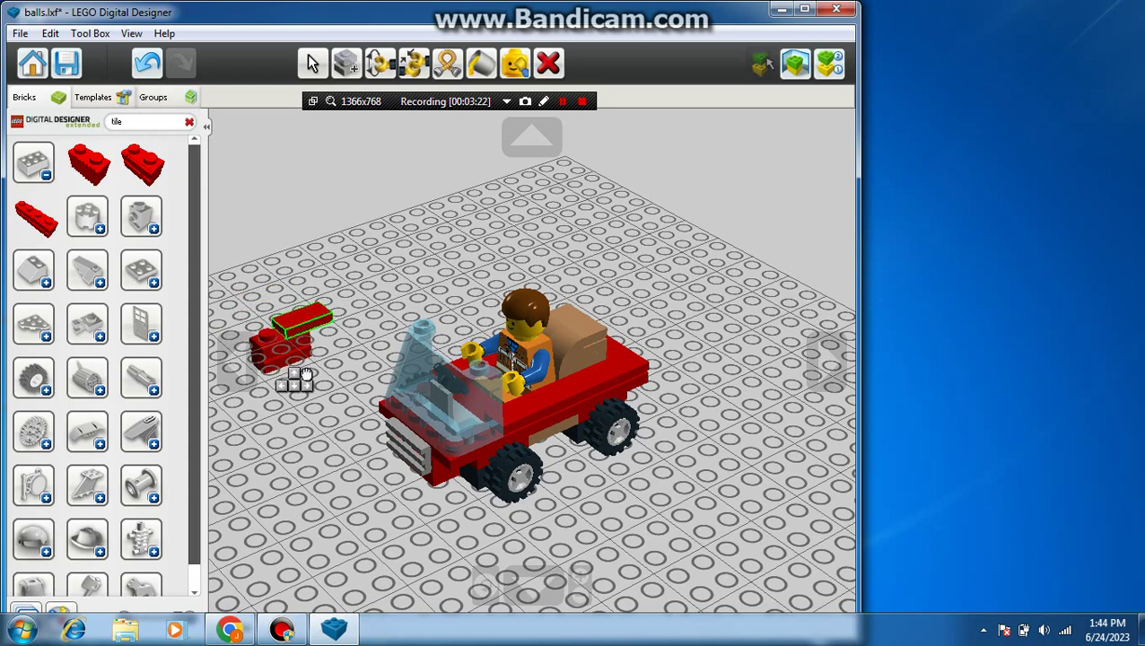
pyautogui.click(41, 173)
pyautogui.click(189, 123)
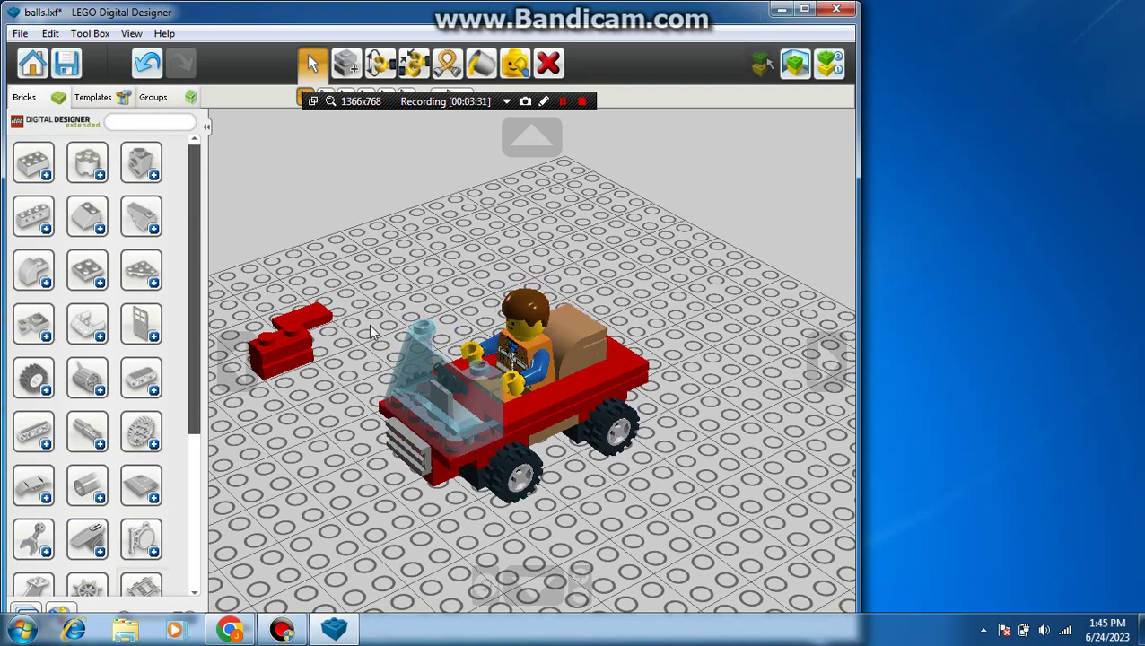
# Move the red flat tile onto the top of the profile brick, turned to line up with it.
pyautogui.moveTo(369, 324); pyautogui.dragTo(619, 356, button='right')
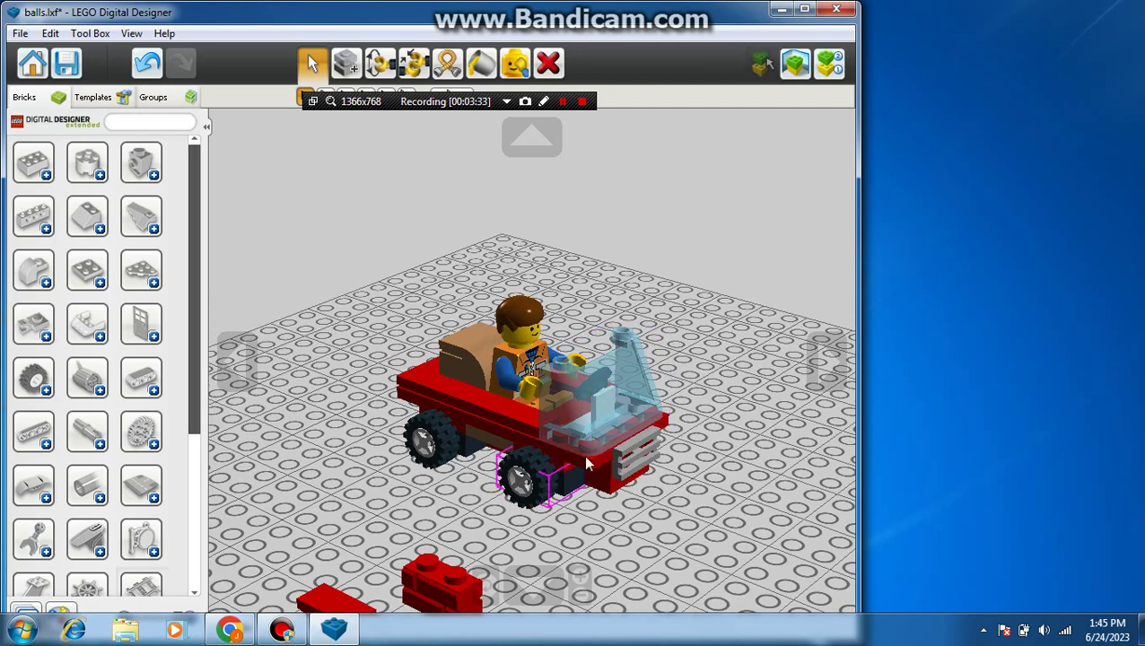
pyautogui.moveTo(585, 457); pyautogui.dragTo(606, 206, button='middle')
pyautogui.scroll(-2, 571, 328)
pyautogui.moveTo(576, 431); pyautogui.dragTo(585, 465, button='right')
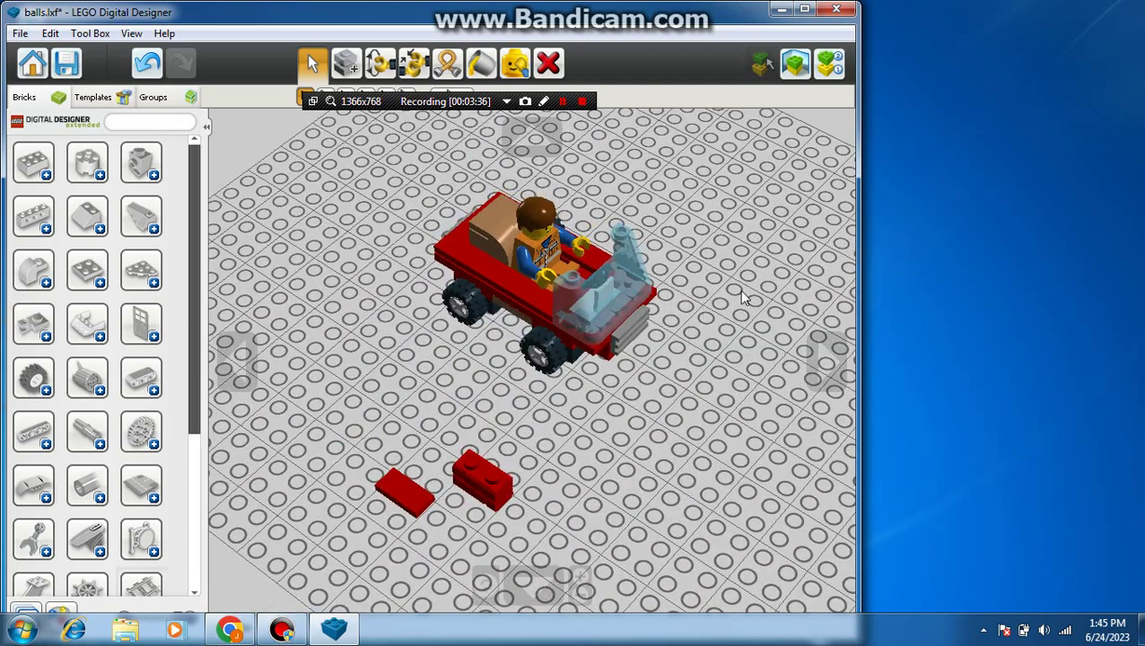
pyautogui.moveTo(441, 308); pyautogui.dragTo(652, 433)
pyautogui.moveTo(489, 475); pyautogui.dragTo(567, 350, button='middle')
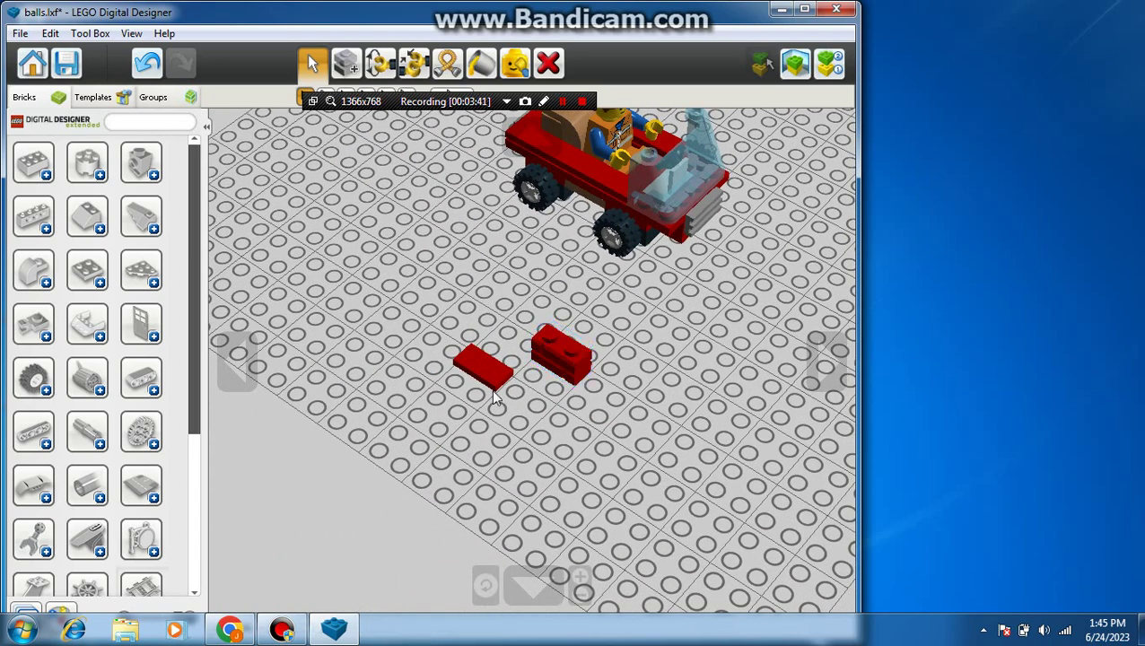
pyautogui.moveTo(480, 384); pyautogui.dragTo(564, 351)
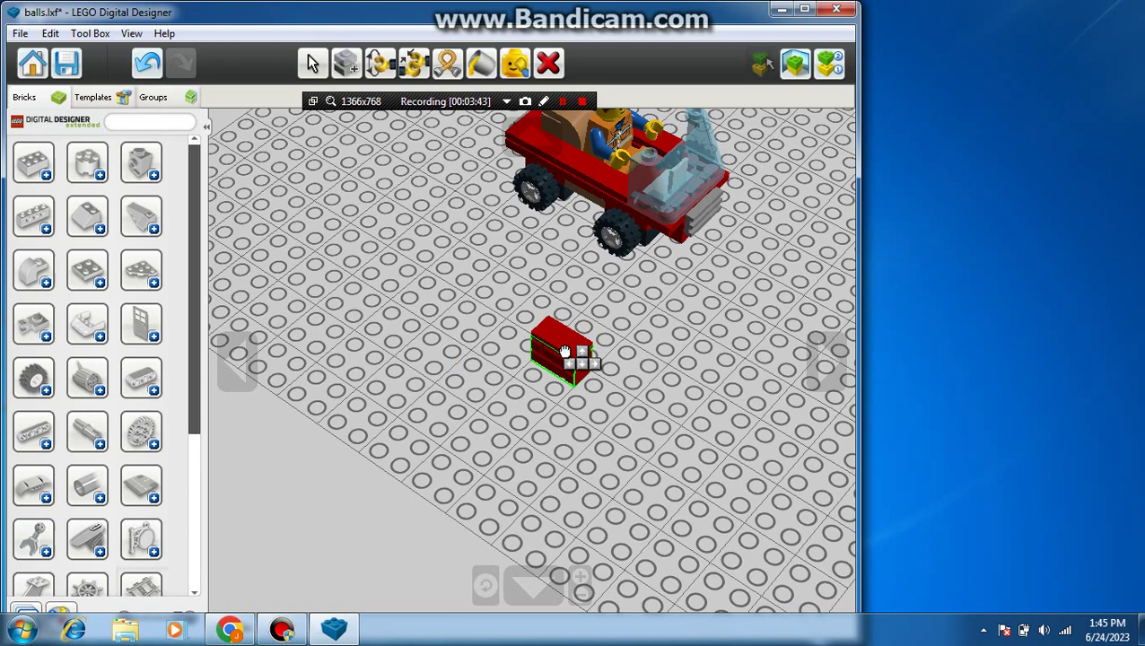
pyautogui.press('Right')
pyautogui.press('Right')
pyautogui.moveTo(564, 352)
pyautogui.mouseDown()
pyautogui.moveTo(621, 344)
pyautogui.moveTo(578, 371)
pyautogui.moveTo(575, 358)
pyautogui.moveTo(531, 434)
pyautogui.moveTo(572, 352)
pyautogui.moveTo(557, 350)
pyautogui.mouseUp()
pyautogui.click(558, 350)
# Clone the red profile brick and attach copies end to end on both sides to lengthen the wall.
pyautogui.moveTo(454, 435); pyautogui.dragTo(578, 337, button='right')
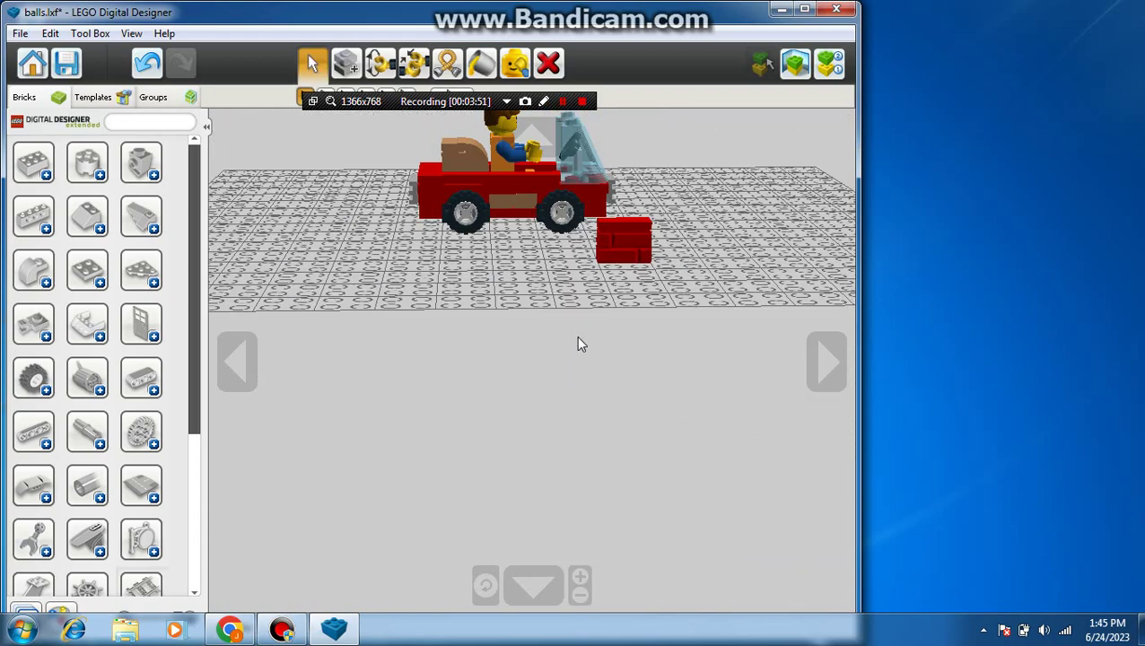
pyautogui.moveTo(643, 316); pyautogui.dragTo(492, 444, button='right')
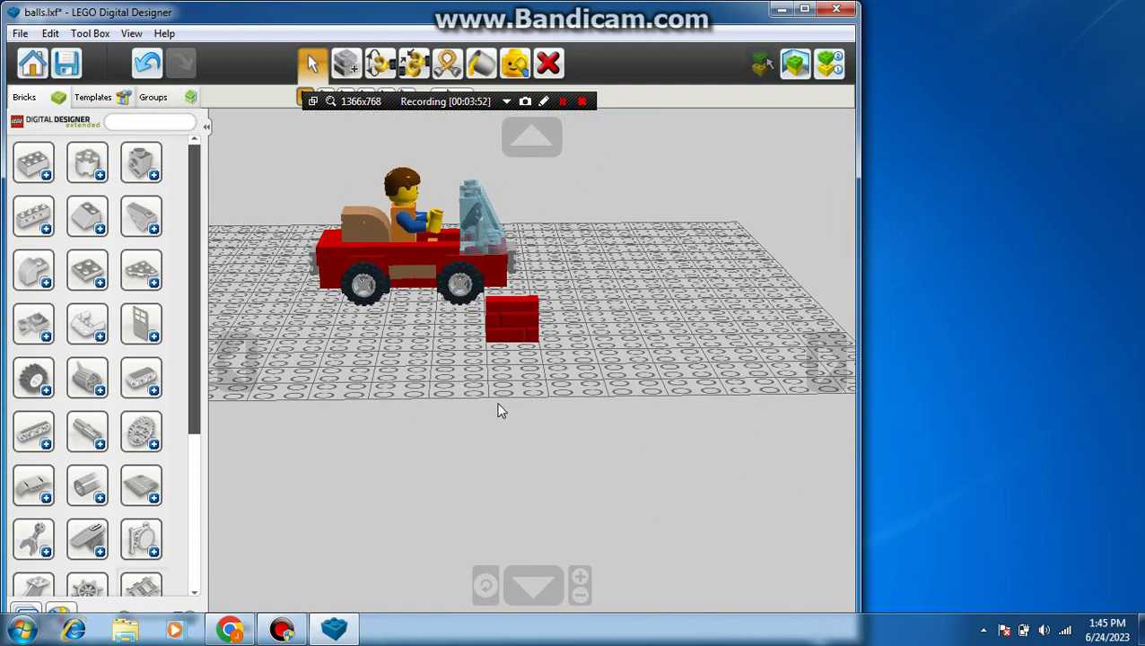
pyautogui.scroll(8, 500, 411)
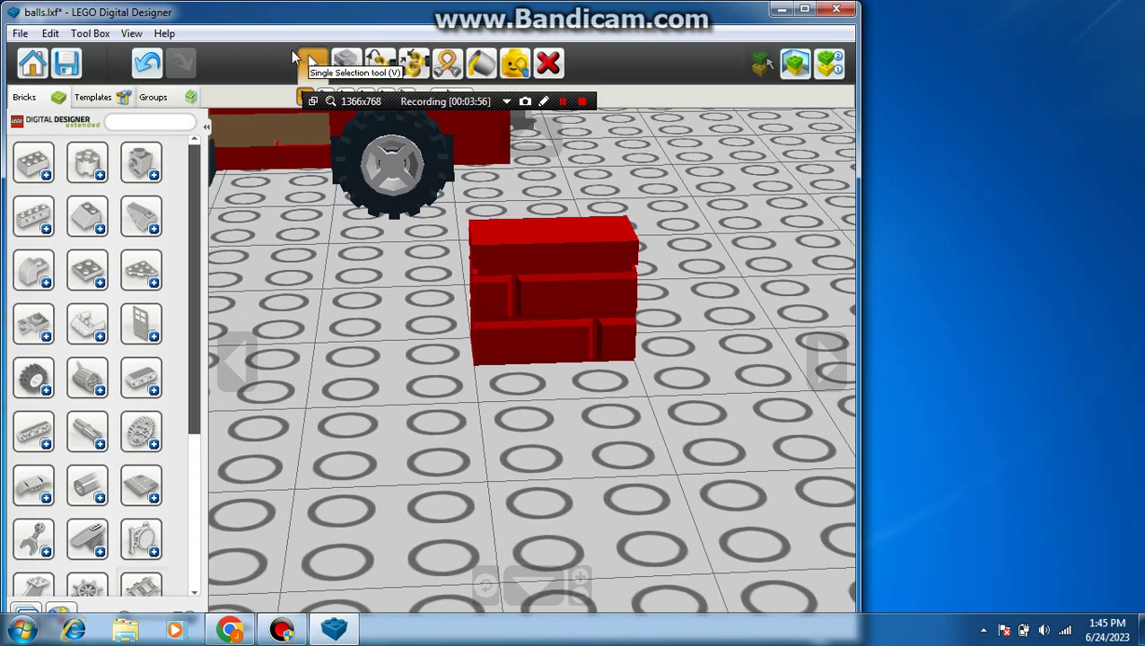
pyautogui.click(342, 67)
pyautogui.click(525, 309)
pyautogui.click(396, 369)
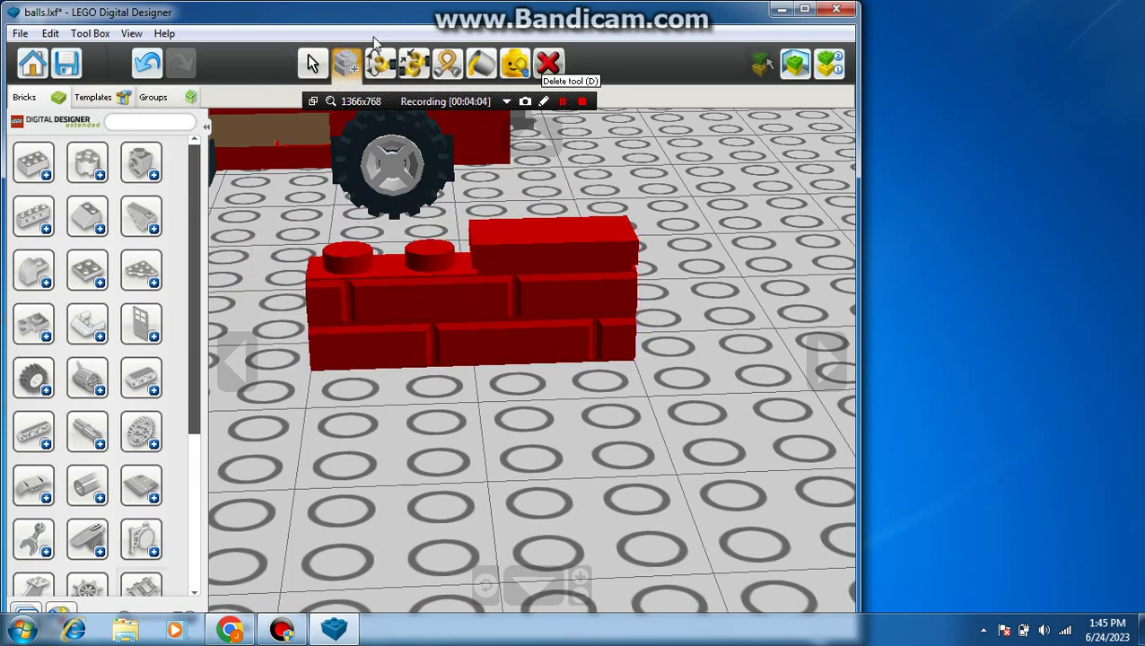
pyautogui.click(380, 320)
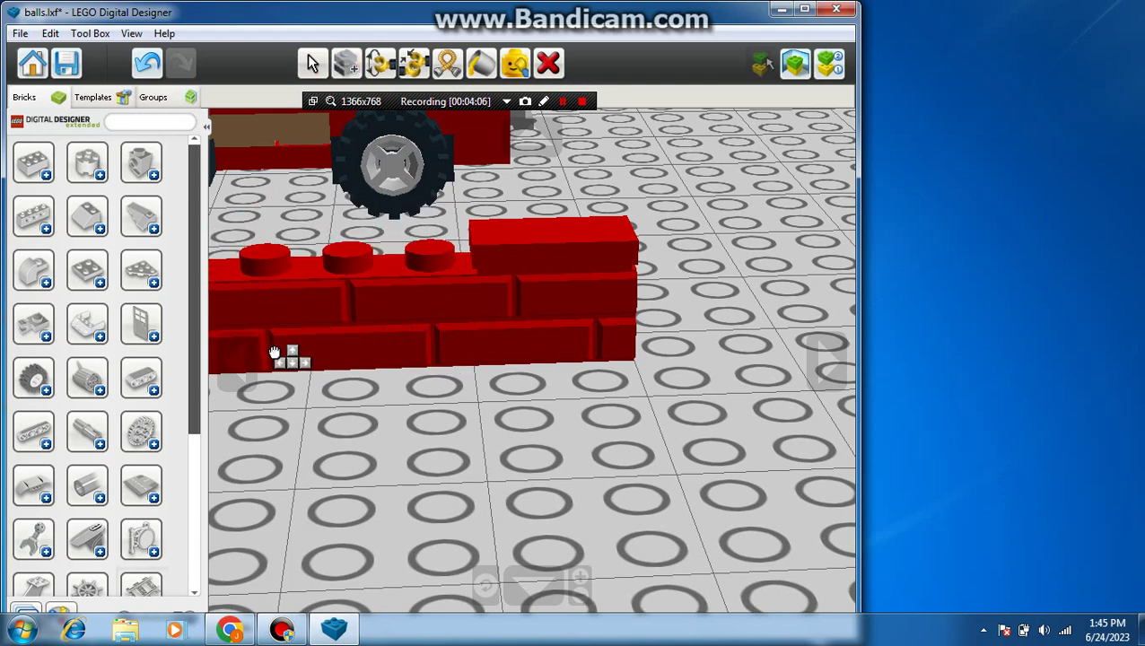
pyautogui.moveTo(639, 397); pyautogui.dragTo(455, 406, button='right')
pyautogui.press('Escape')
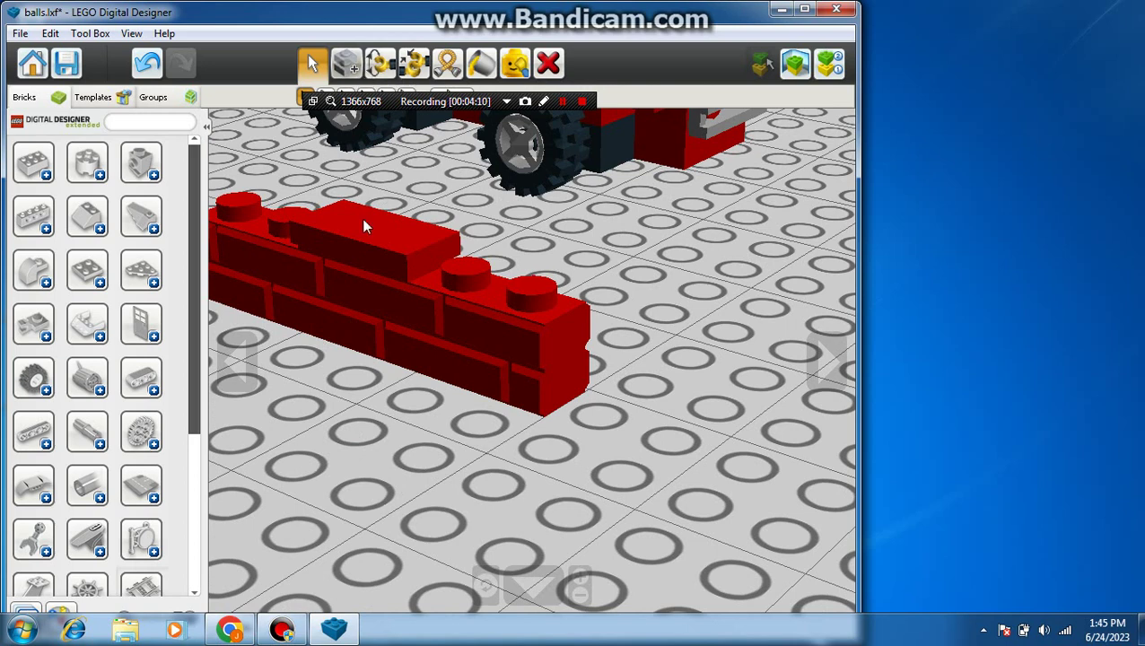
# Clone the flat tile along the top of the wall until all its exposed studs are covered.
pyautogui.click(375, 256)
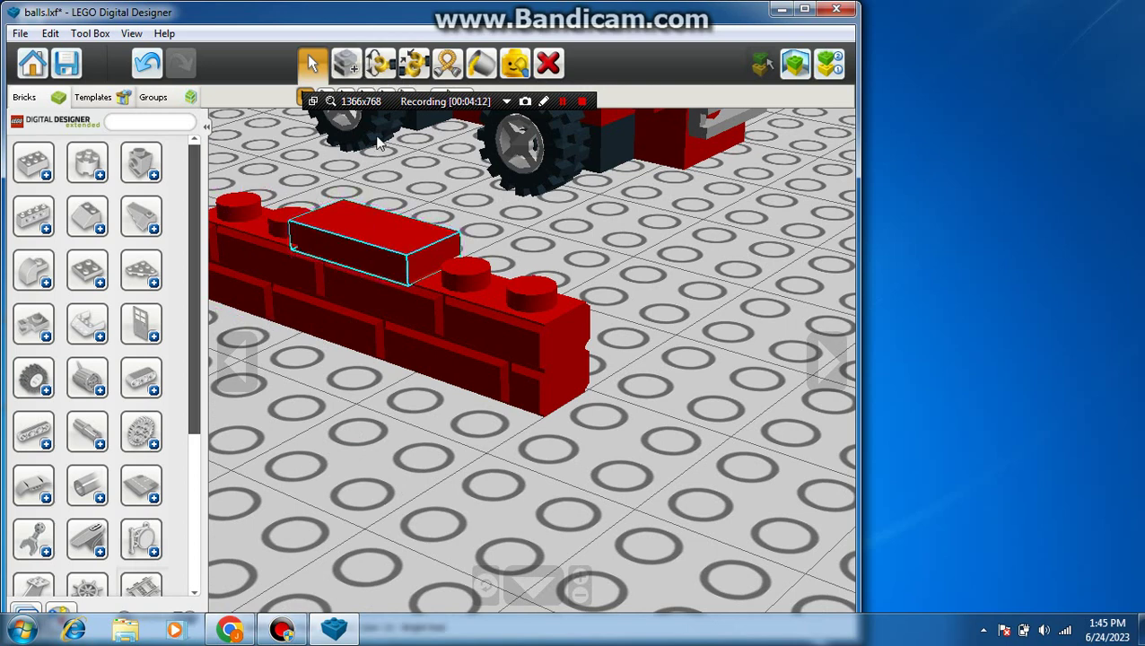
pyautogui.click(348, 67)
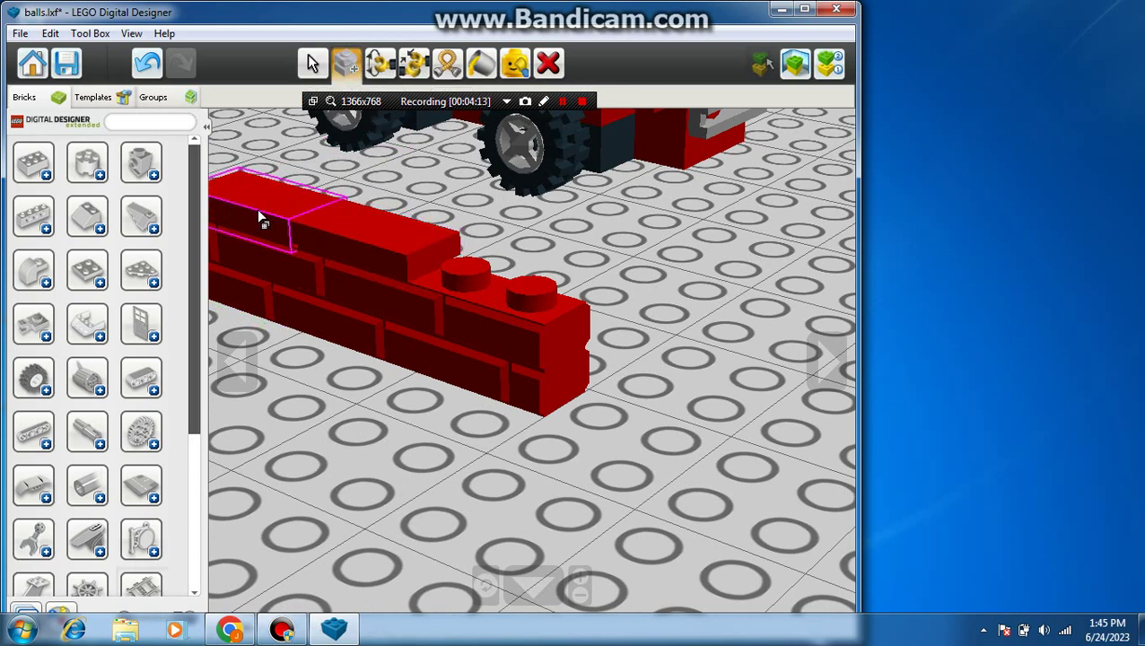
pyautogui.click(351, 215)
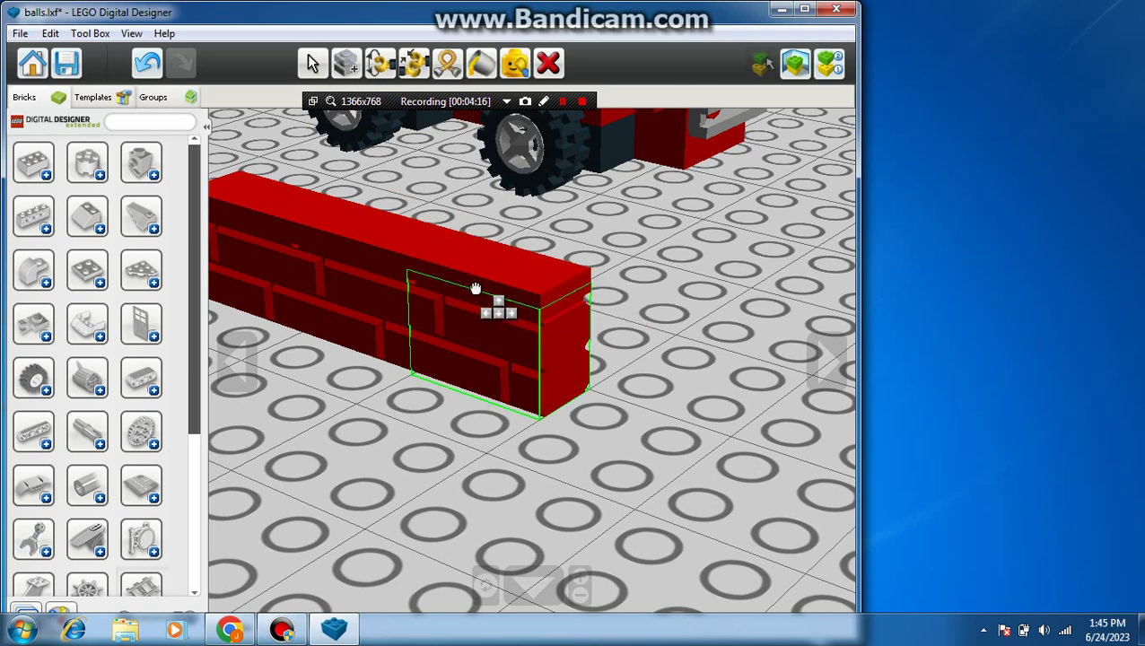
pyautogui.click(507, 256)
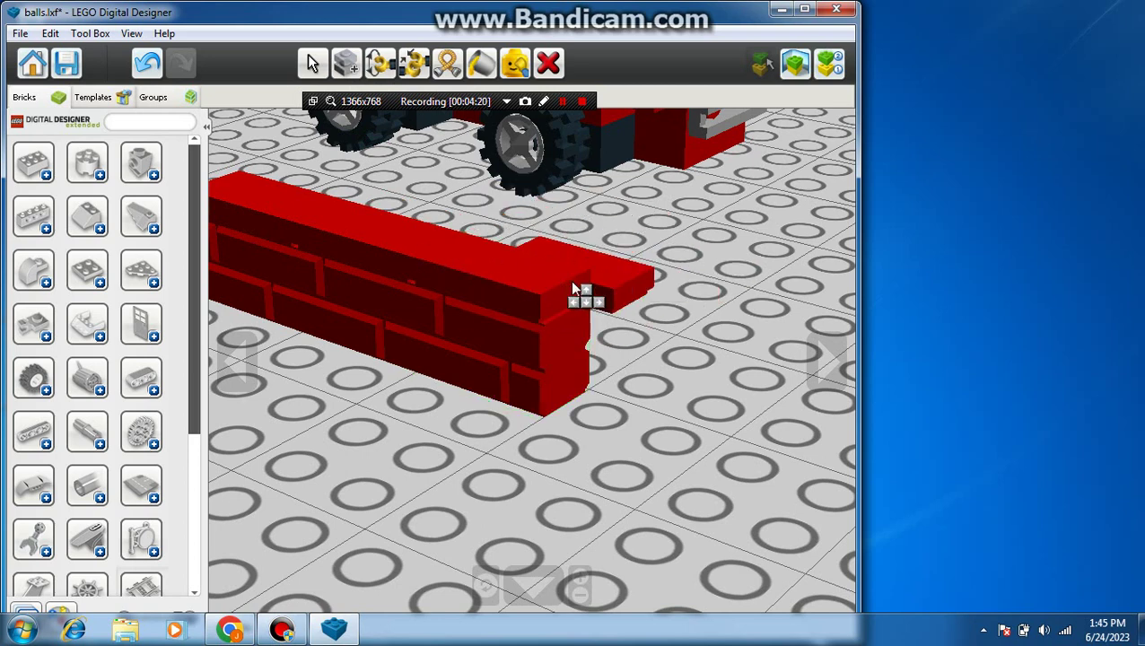
pyautogui.press('Escape')
# Switch to View mode and change the background to the sea scene with rocky cliffs.
pyautogui.moveTo(446, 316)
pyautogui.mouseDown(button='right')
pyautogui.moveTo(678, 275)
pyautogui.moveTo(417, 384)
pyautogui.moveTo(603, 233)
pyautogui.moveTo(527, 237)
pyautogui.moveTo(453, 312)
pyautogui.moveTo(636, 132)
pyautogui.moveTo(445, 378)
pyautogui.moveTo(281, 472)
pyautogui.mouseUp(button='right')
pyautogui.scroll(-3, 547, 287)
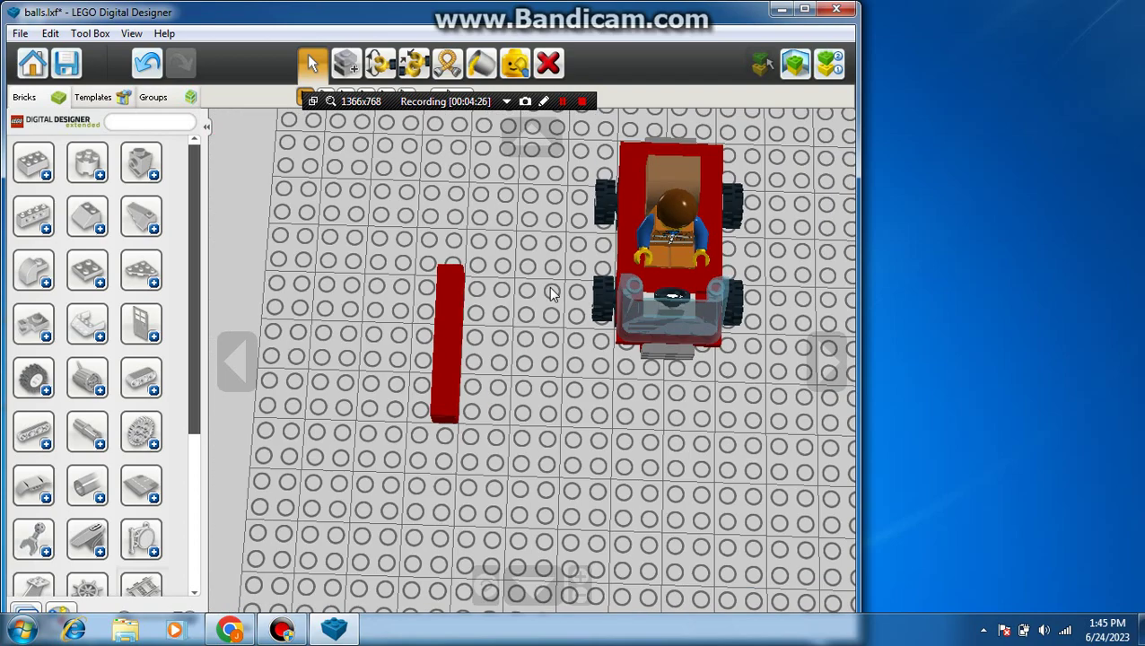
pyautogui.moveTo(732, 380); pyautogui.dragTo(801, 61, button='right')
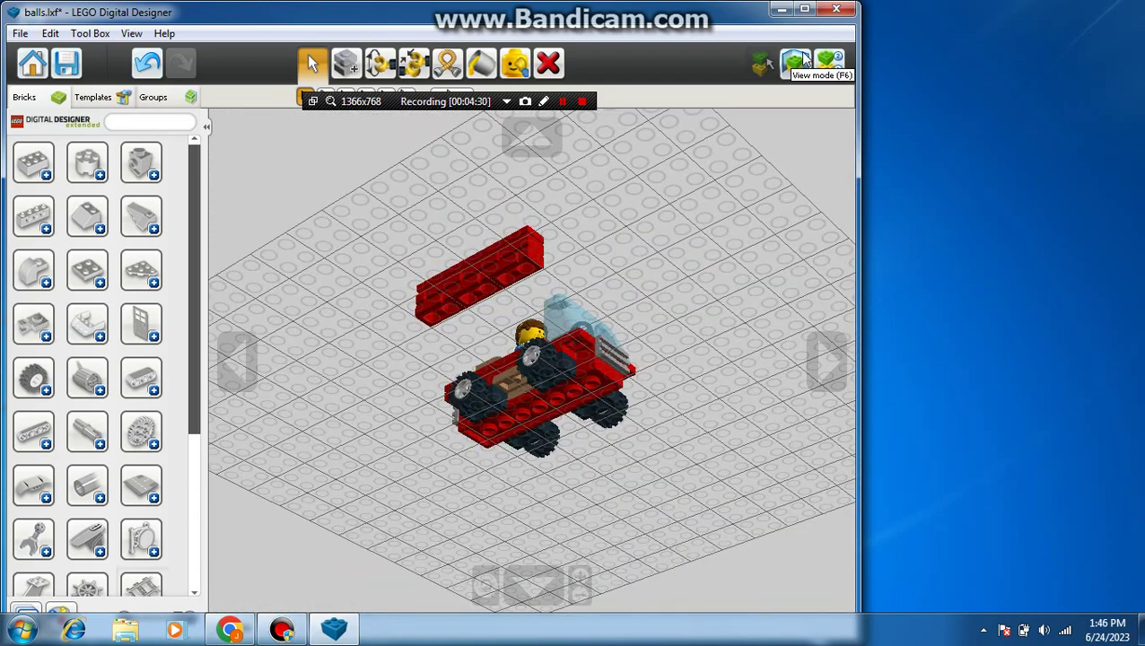
pyautogui.click(803, 61)
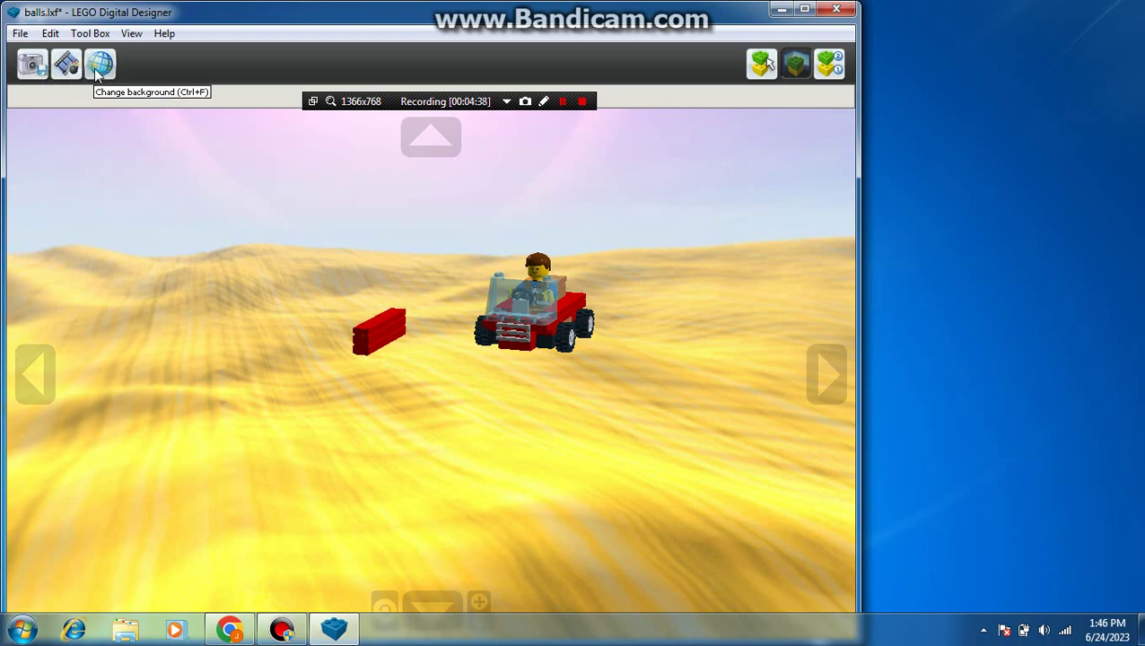
pyautogui.click(80, 77)
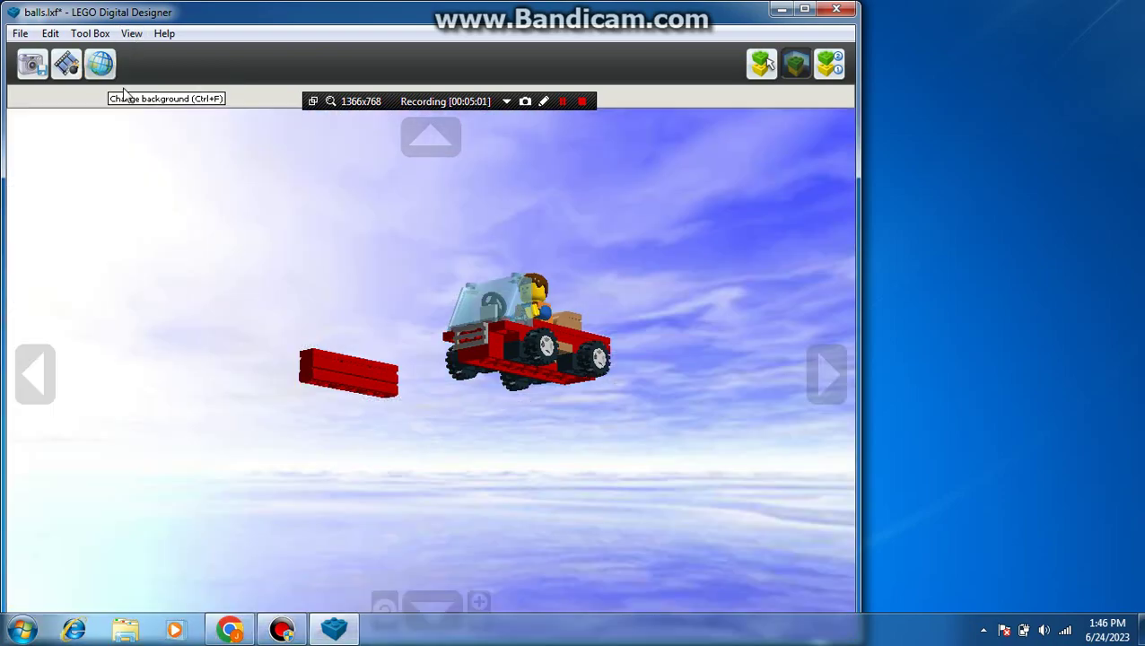
pyautogui.moveTo(195, 133); pyautogui.dragTo(169, 327, button='right')
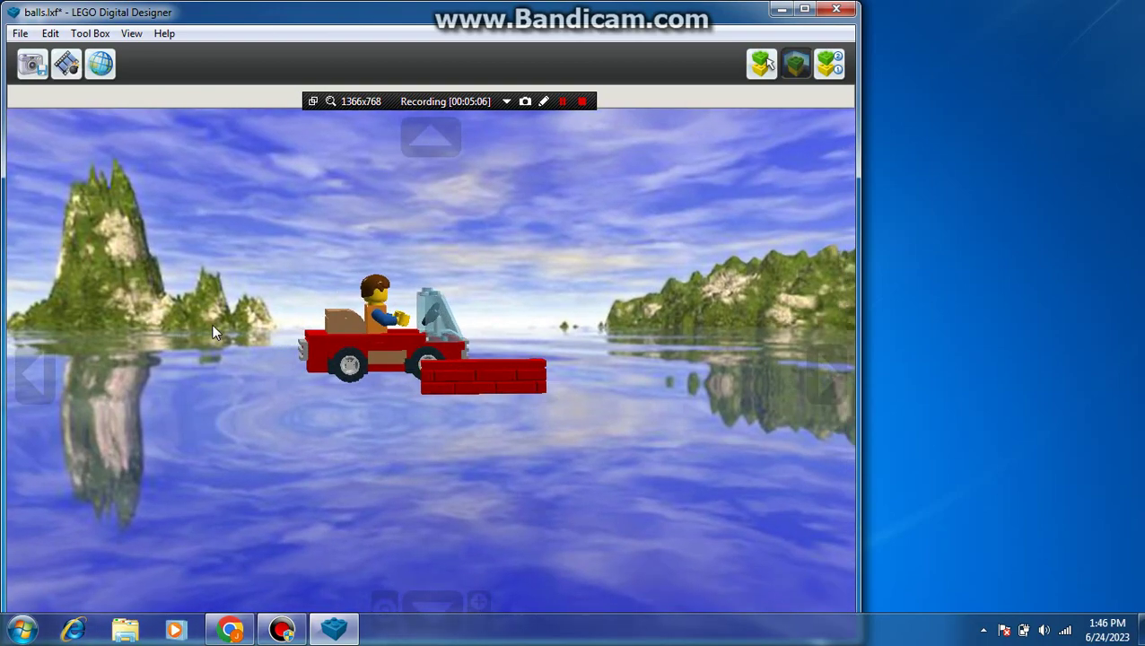
# Explode the model and cycle through the backgrounds to the outer space scene, exploding the model there too.
pyautogui.click(61, 72)
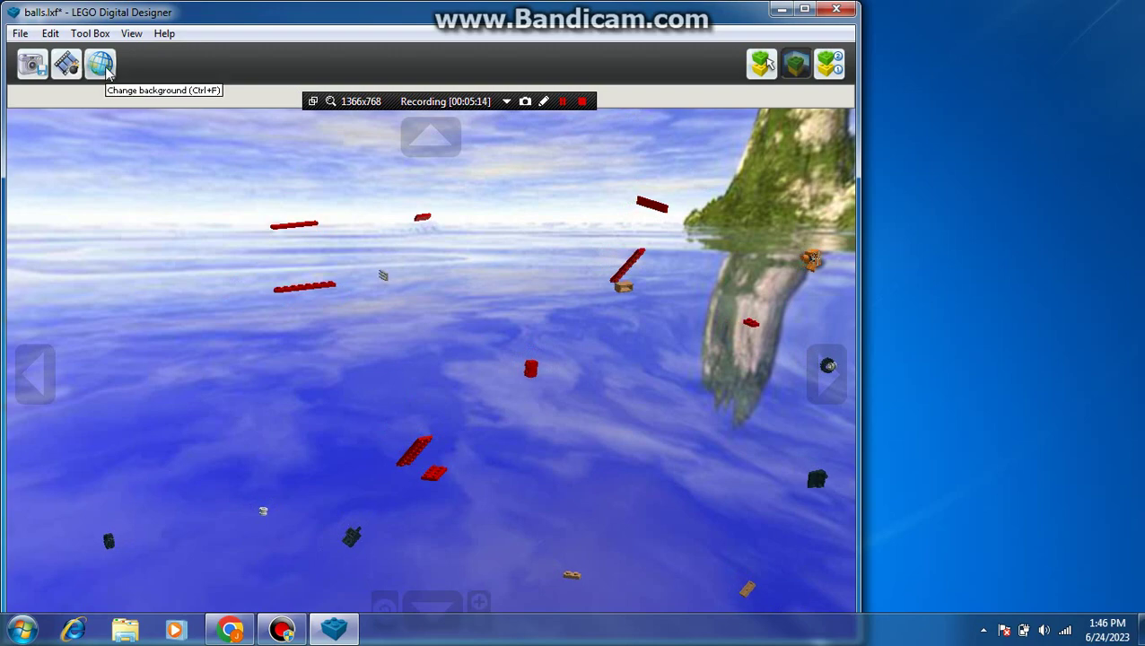
pyautogui.click(105, 72)
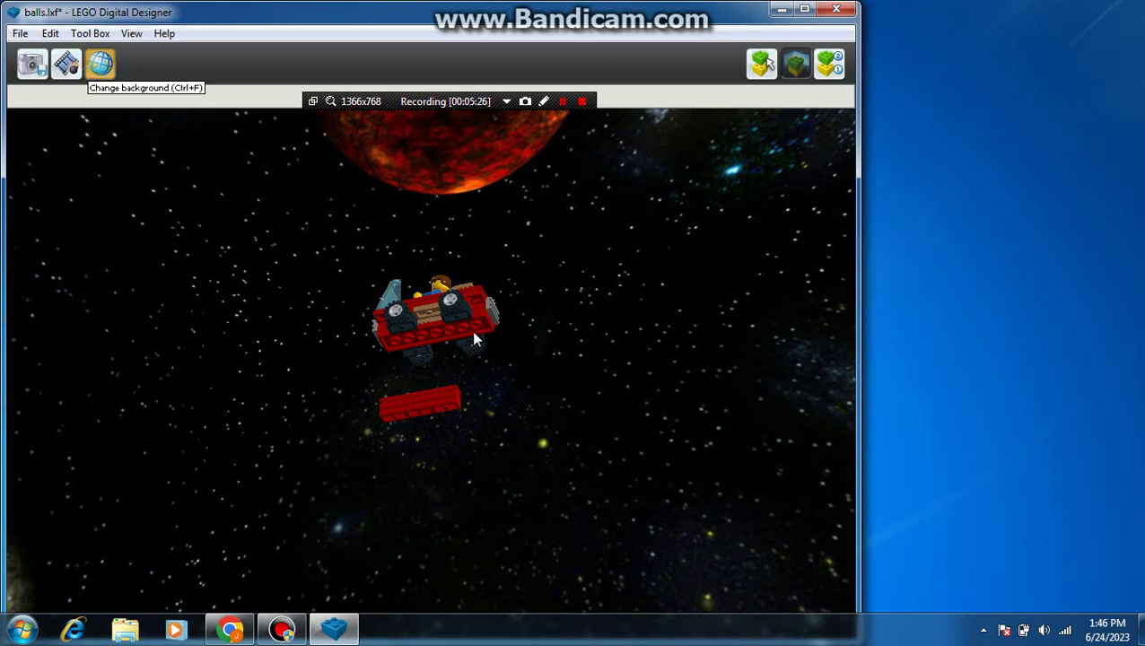
pyautogui.hotkey('ctrl', 'f')
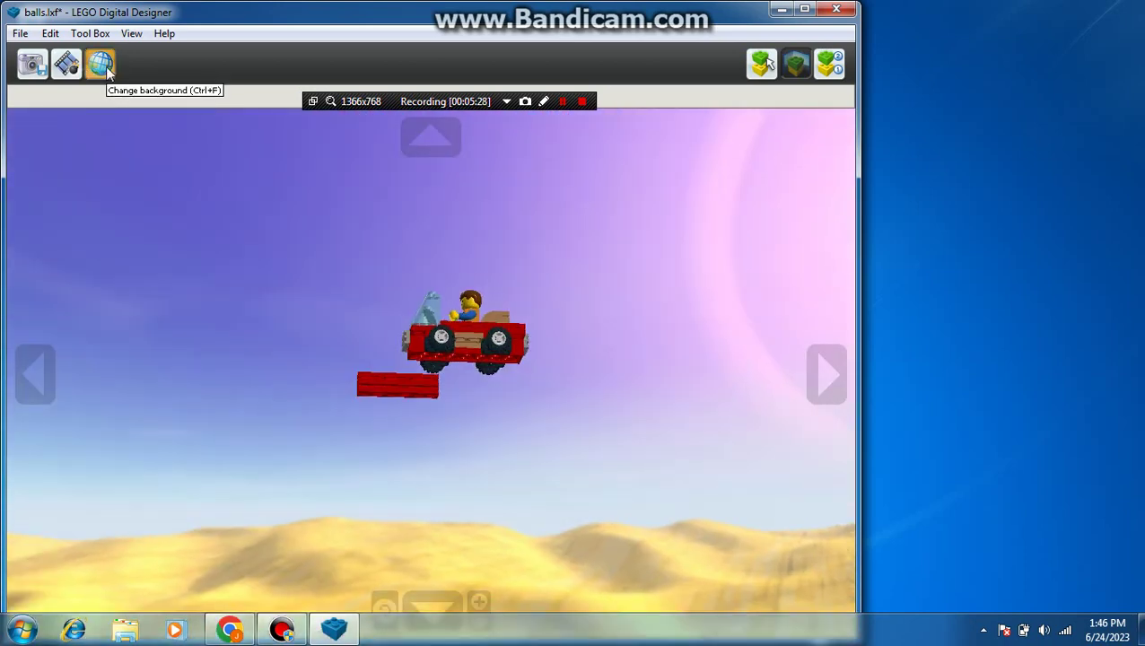
pyautogui.click(107, 72)
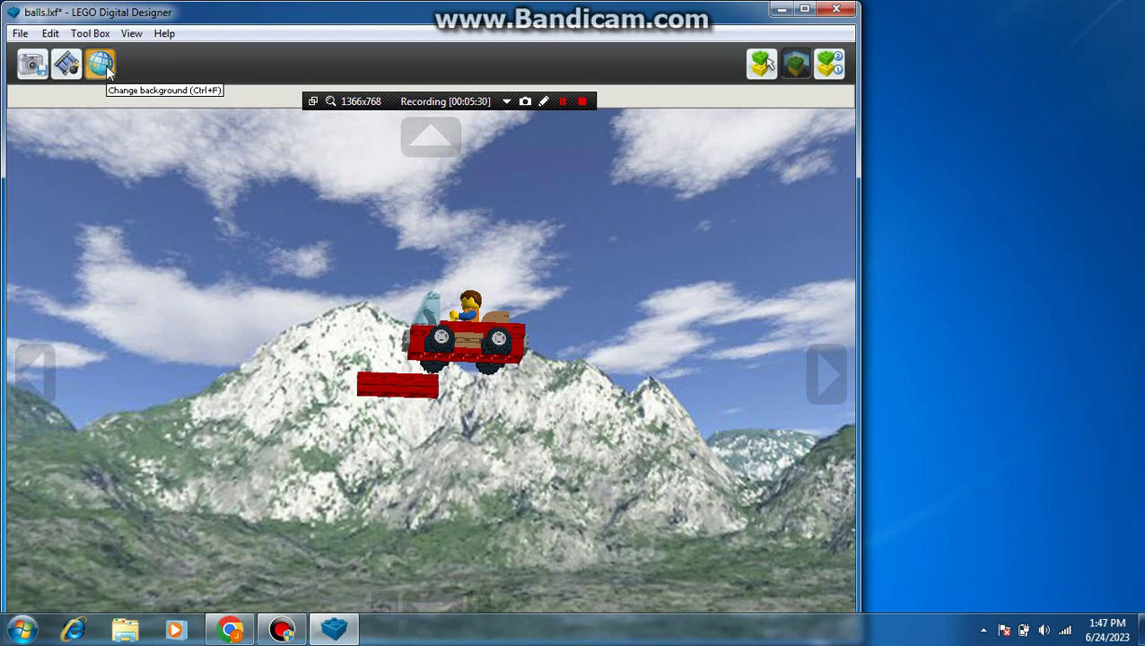
pyautogui.click(107, 72)
pyautogui.click(107, 72)
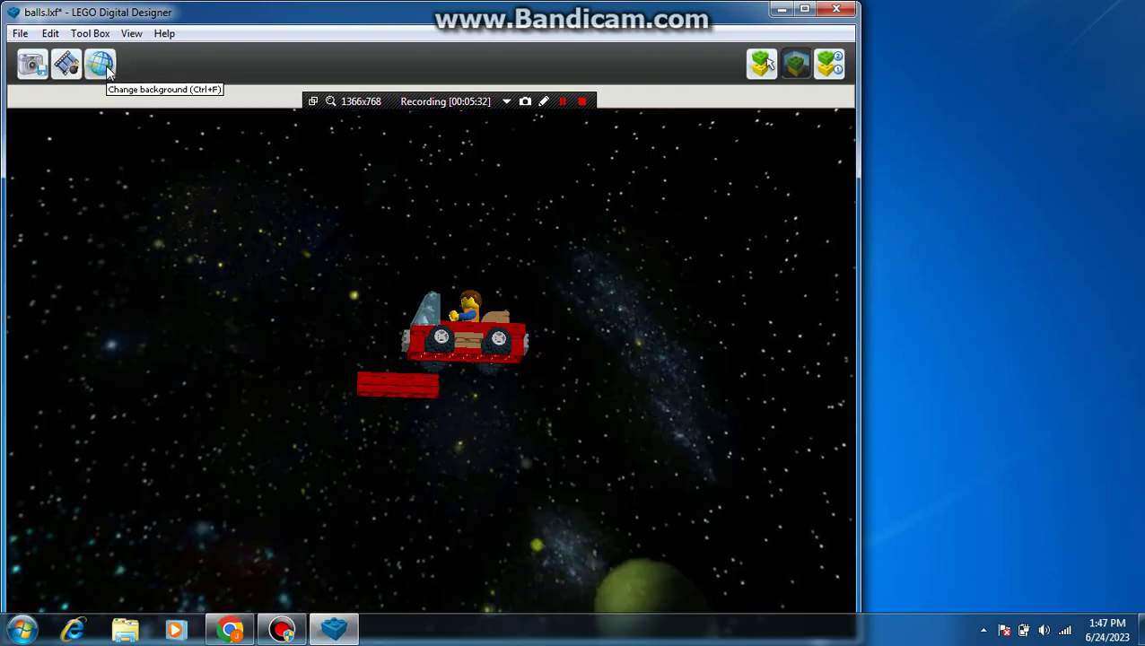
pyautogui.click(72, 77)
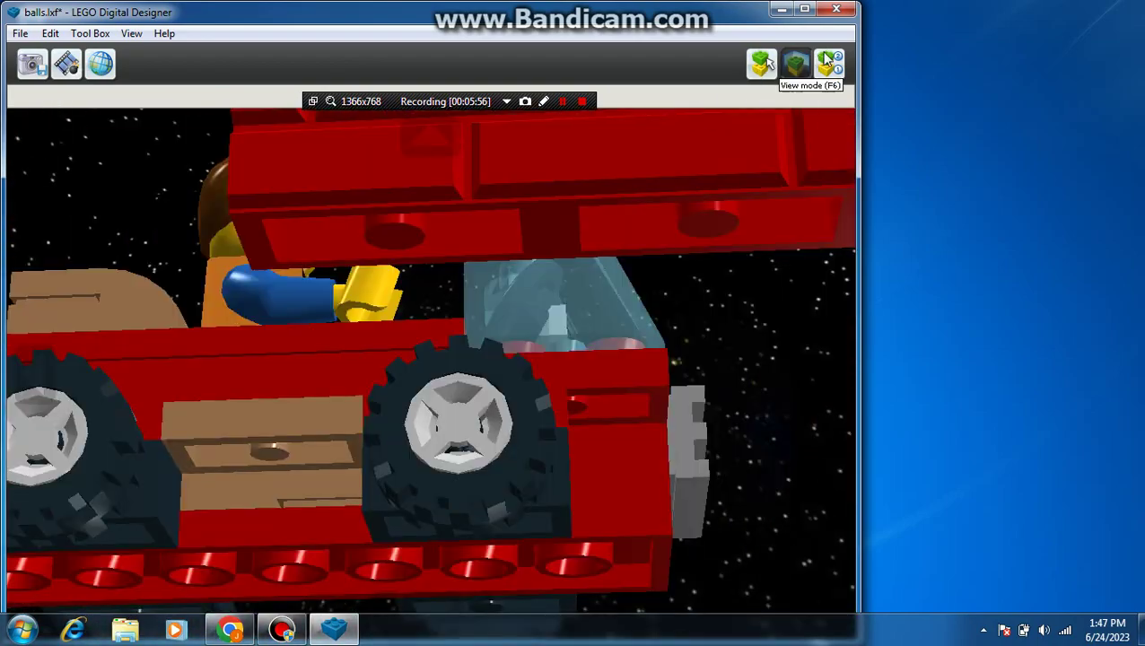
# Return to Build mode and close LEGO Digital Designer.
pyautogui.click(761, 66)
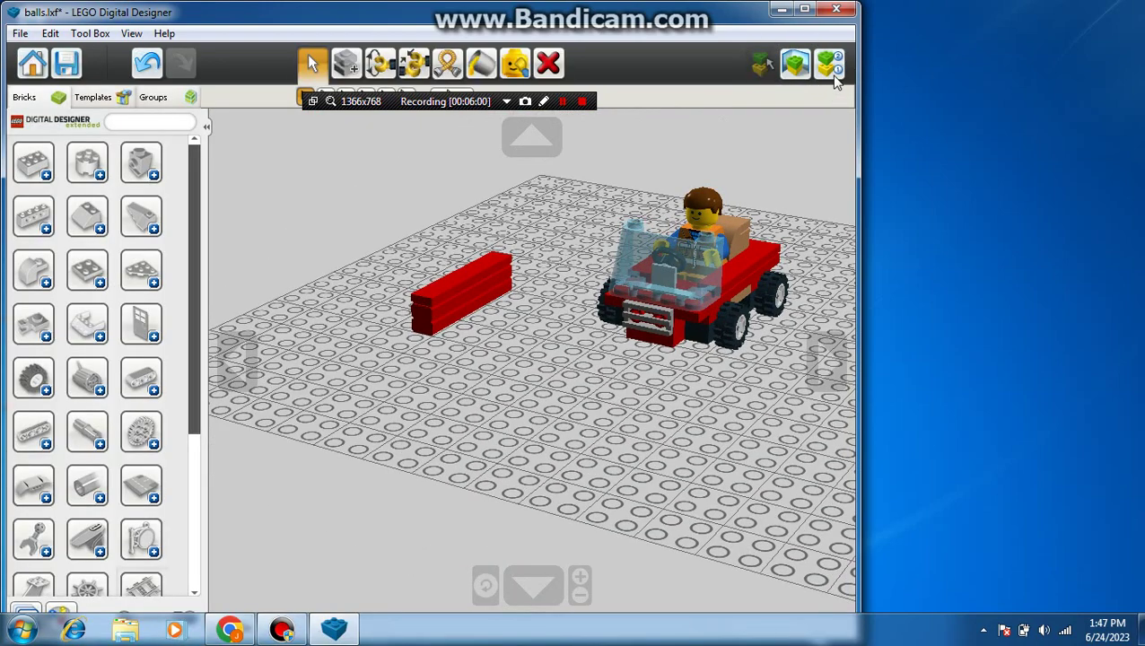
pyautogui.click(836, 10)
pyautogui.click(320, 373)
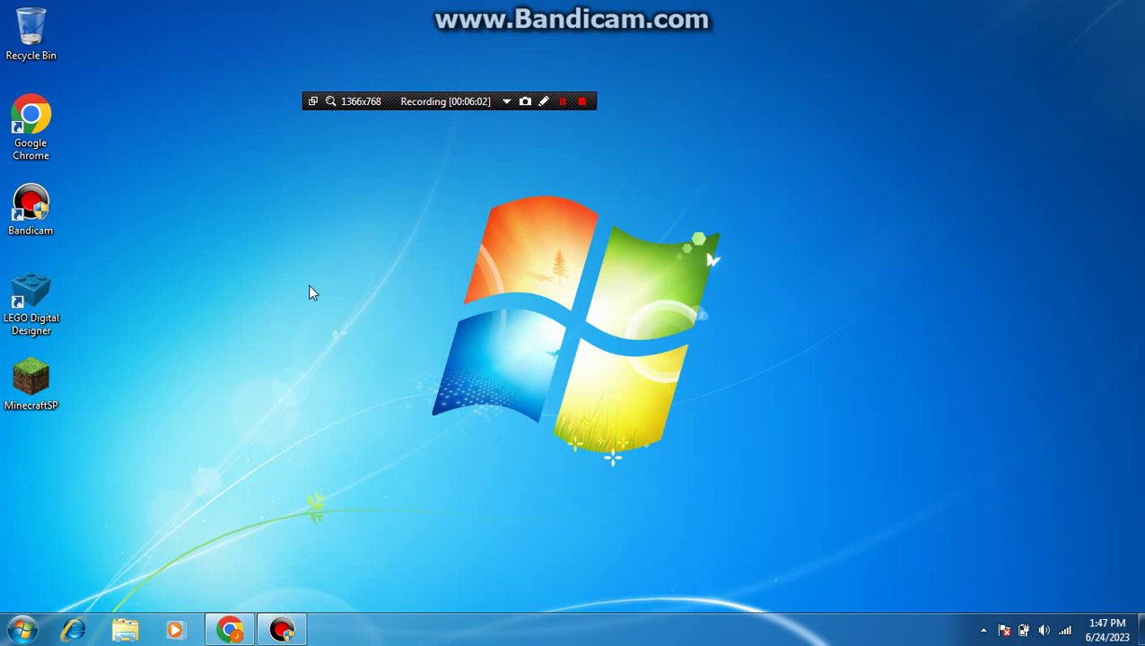
pyautogui.moveTo(567, 266); pyautogui.dragTo(834, 430)
pyautogui.moveTo(425, 237); pyautogui.dragTo(741, 463)
pyautogui.moveTo(468, 208); pyautogui.dragTo(843, 443)
pyautogui.moveTo(427, 152); pyautogui.dragTo(61, 203)
pyautogui.moveTo(13, 196); pyautogui.dragTo(25, 228)
pyautogui.moveTo(459, 174); pyautogui.dragTo(748, 458)
pyautogui.moveTo(448, 234); pyautogui.dragTo(768, 436)
pyautogui.moveTo(363, 78); pyautogui.dragTo(818, 539)
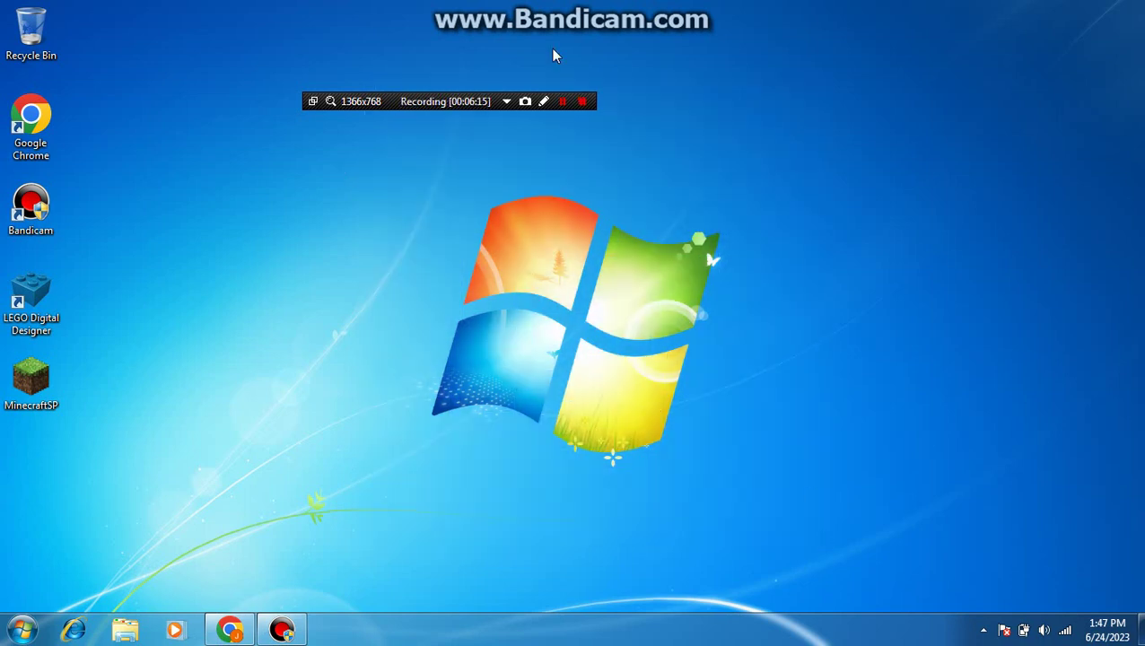